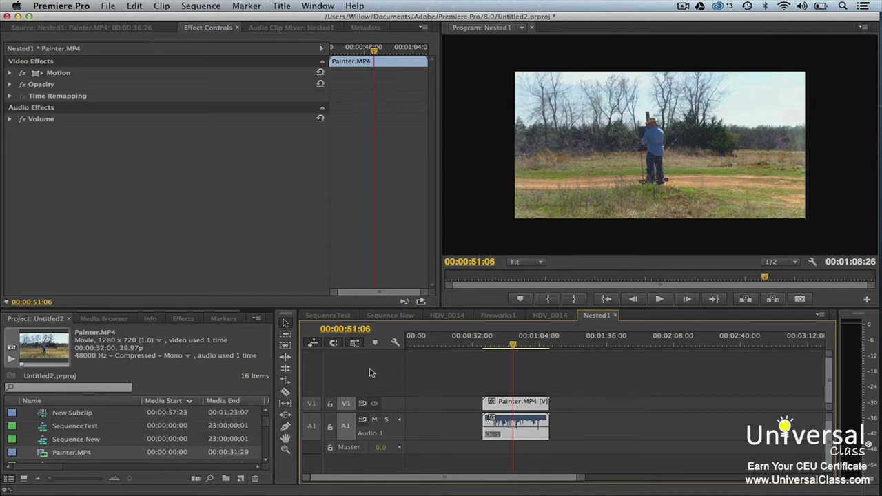
# Switch the lower-left panel to Effects and confirm Effects is ticked in the Window menu.
pyautogui.click(194, 321)
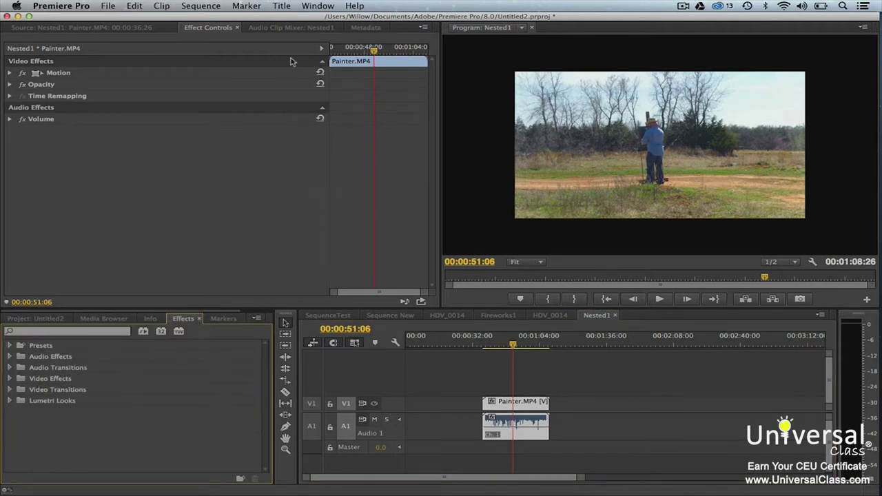
pyautogui.click(315, 8)
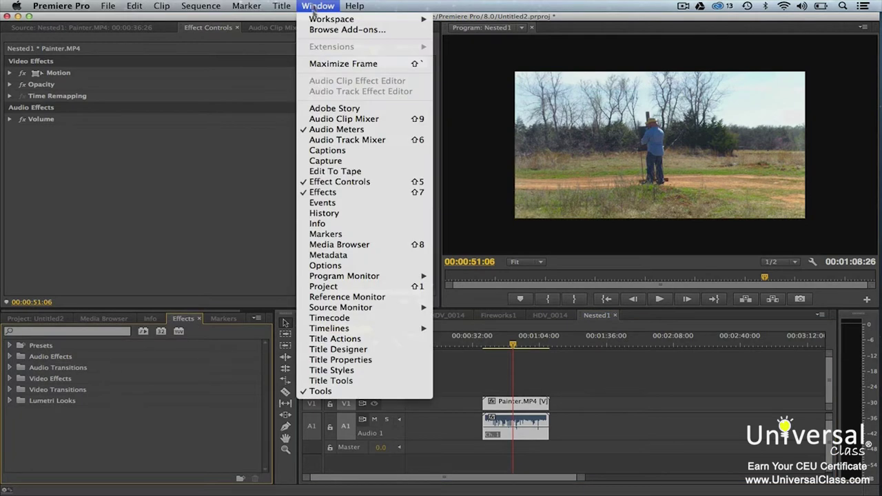
pyautogui.click(341, 194)
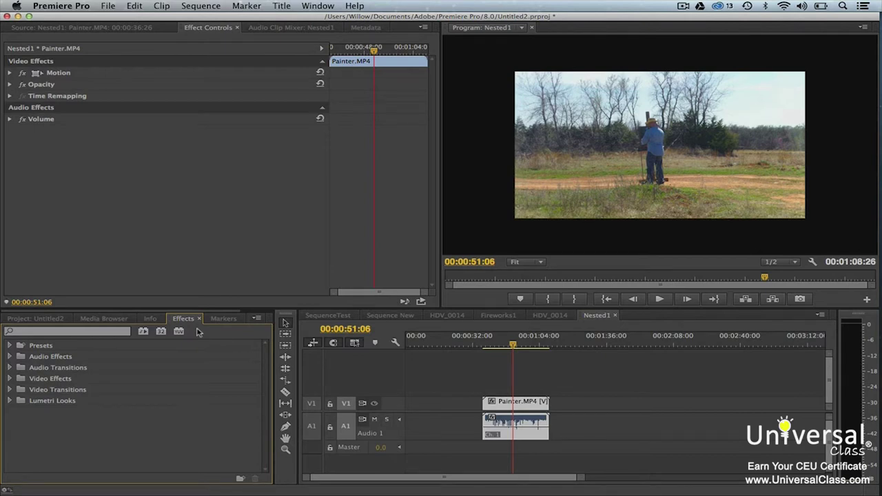
# Find the Tint effect by searching 'tin' and apply it to Painter.MP4.
pyautogui.click(121, 332)
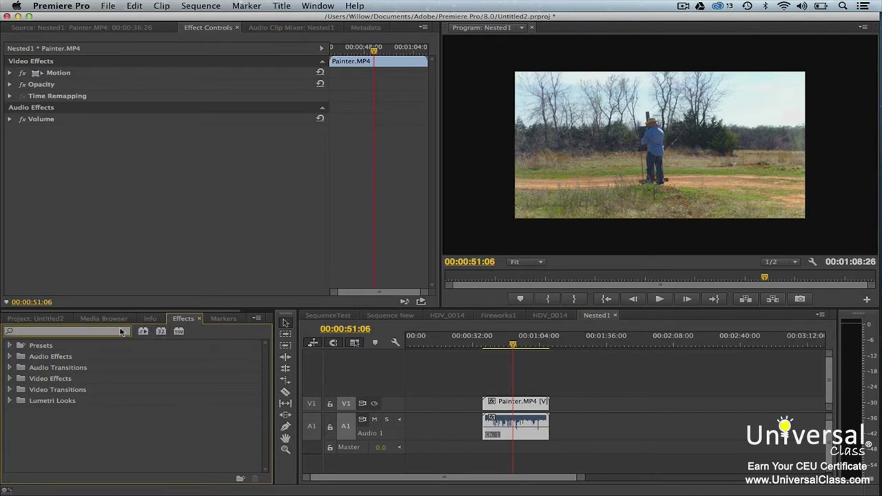
pyautogui.write('tin')
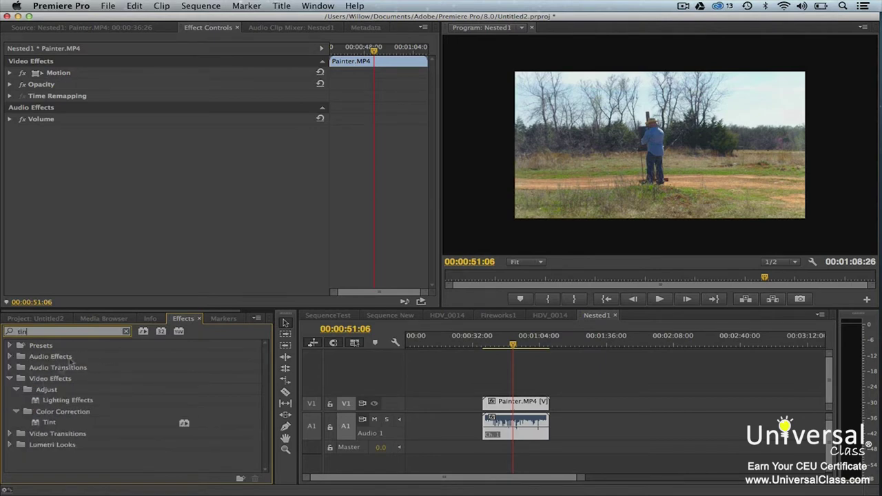
pyautogui.moveTo(44, 425); pyautogui.dragTo(54, 207)
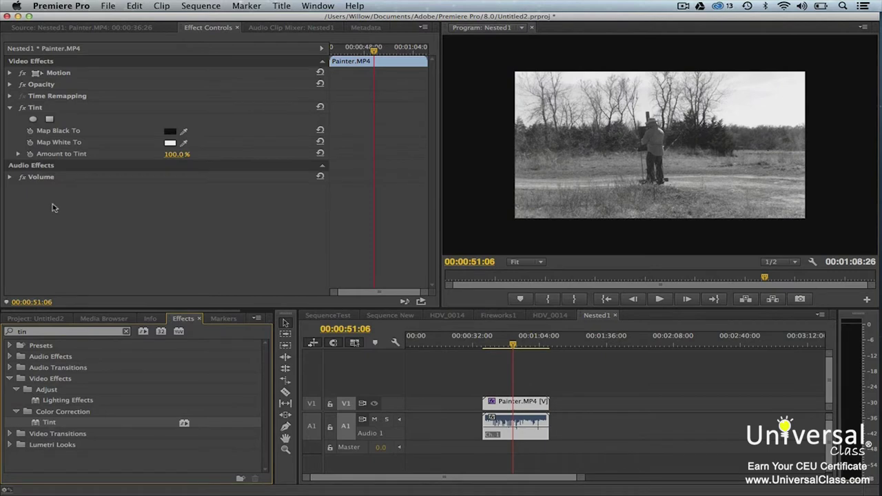
# Search 'poster' and apply the Posterize effect to the same clip.
pyautogui.click(126, 331)
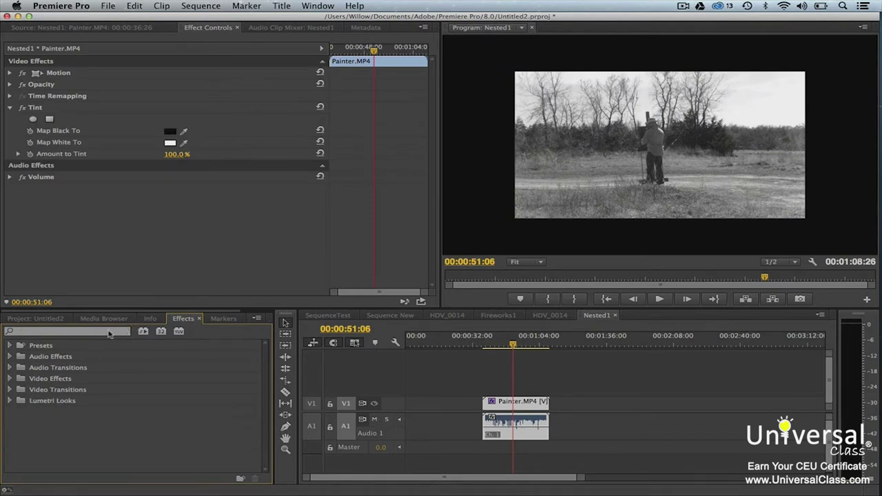
pyautogui.click(109, 332)
pyautogui.write('poster')
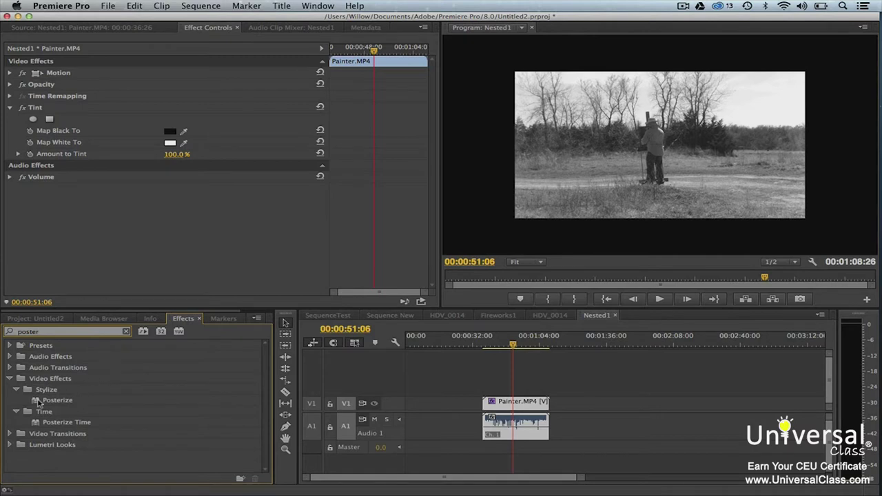
pyautogui.moveTo(45, 401); pyautogui.dragTo(38, 259)
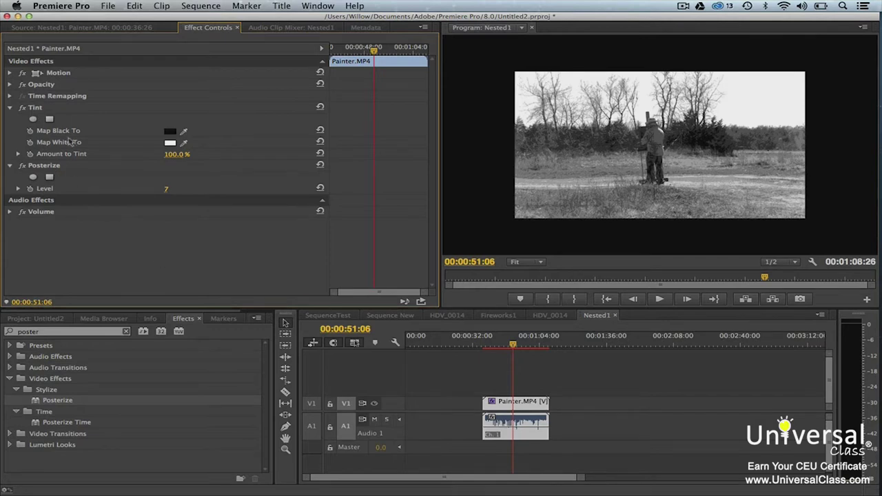
pyautogui.click(168, 132)
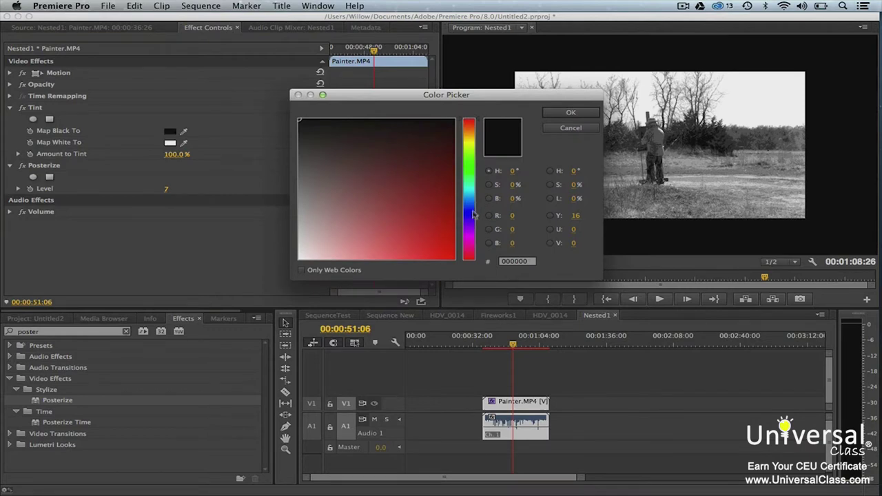
pyautogui.click(473, 218)
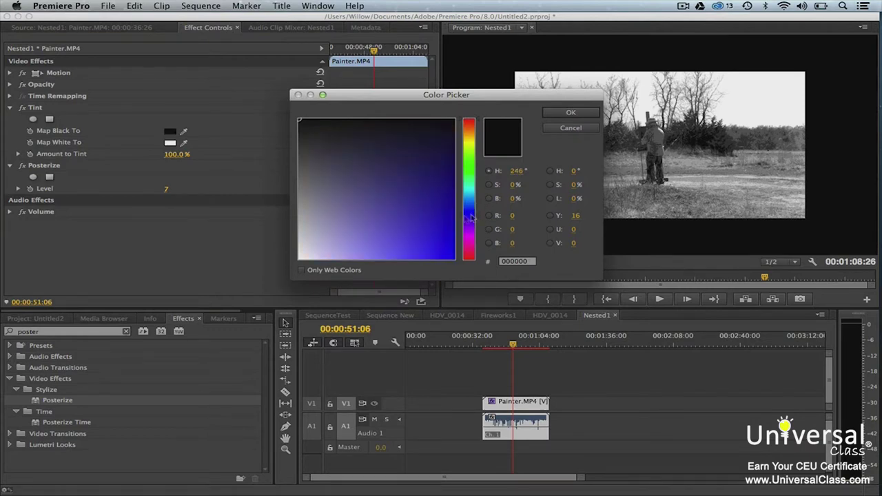
pyautogui.click(401, 171)
pyautogui.click(558, 116)
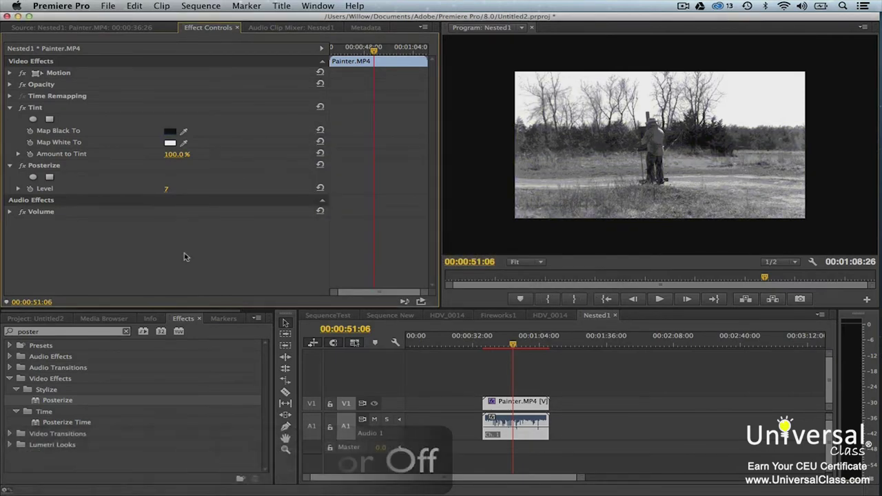
pyautogui.click(23, 109)
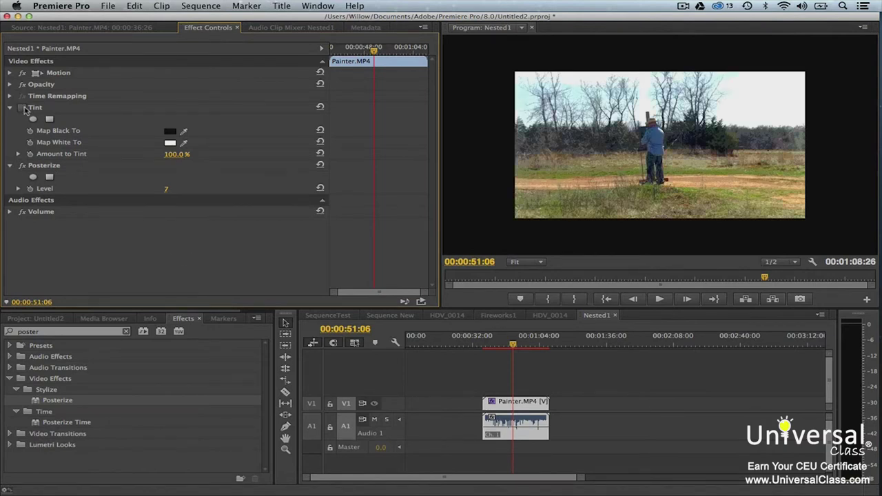
pyautogui.click(22, 108)
# Reorder the Effect Controls stack so Posterize sits above Tint.
pyautogui.moveTo(43, 166); pyautogui.dragTo(46, 105)
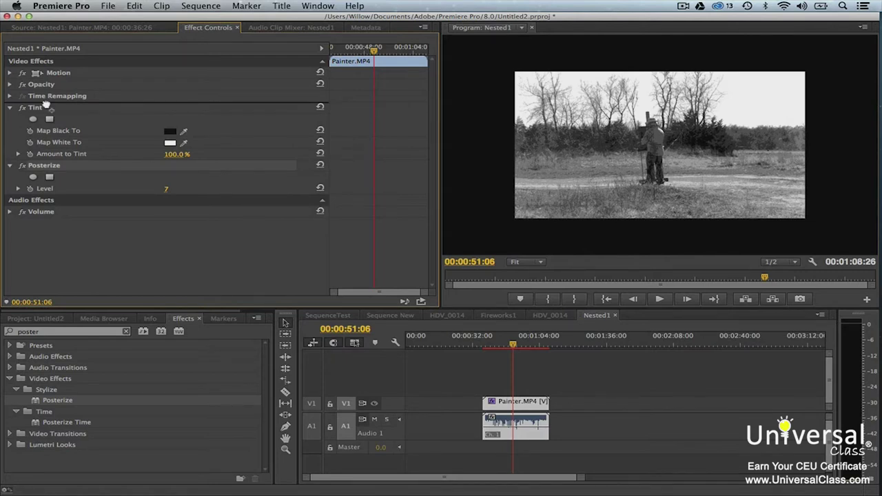
pyautogui.moveTo(47, 105); pyautogui.dragTo(48, 108)
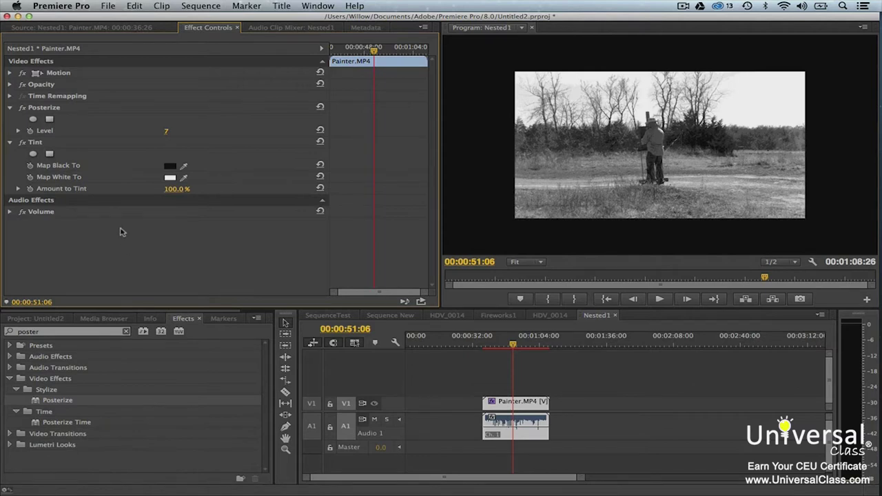
pyautogui.click(87, 143)
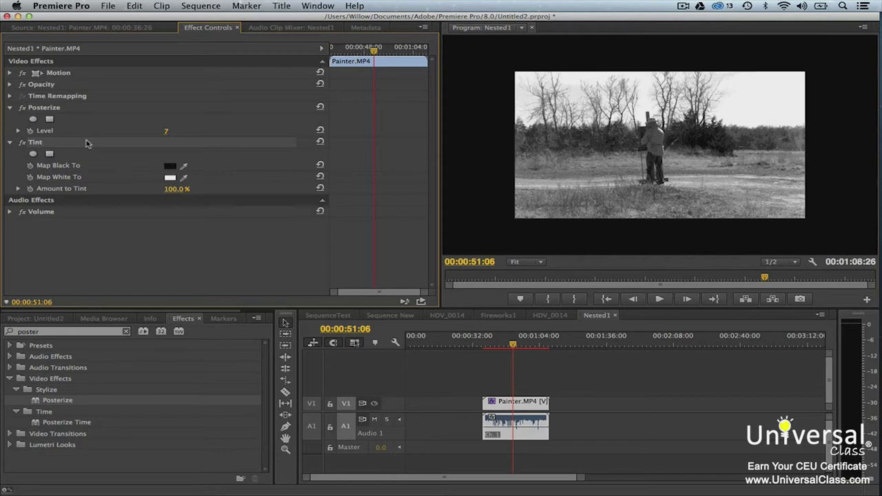
pyautogui.rightClick(87, 142)
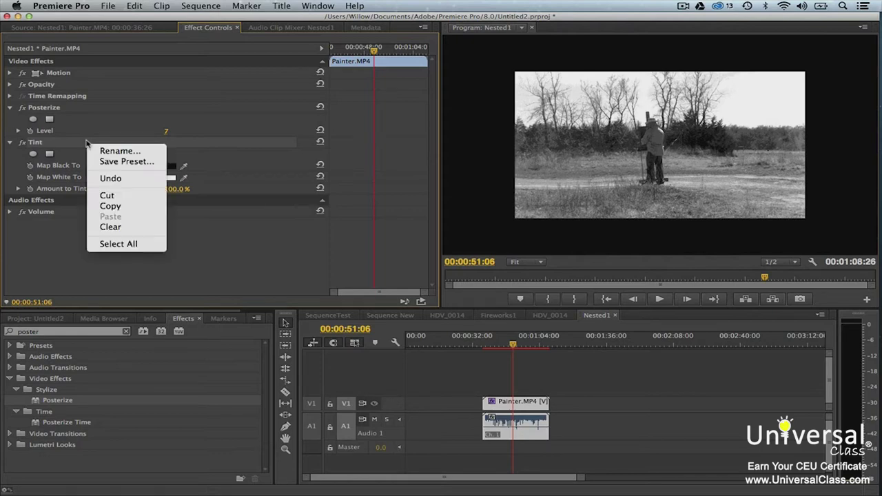
pyautogui.click(114, 226)
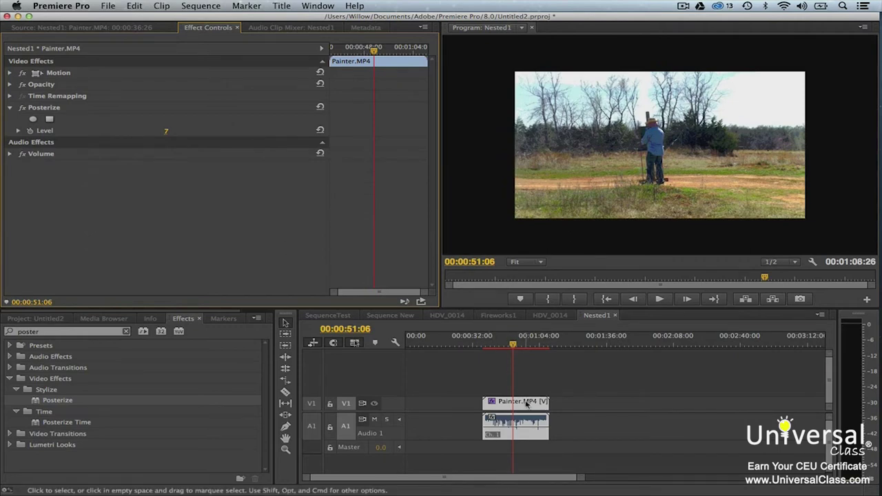
pyautogui.rightClick(527, 404)
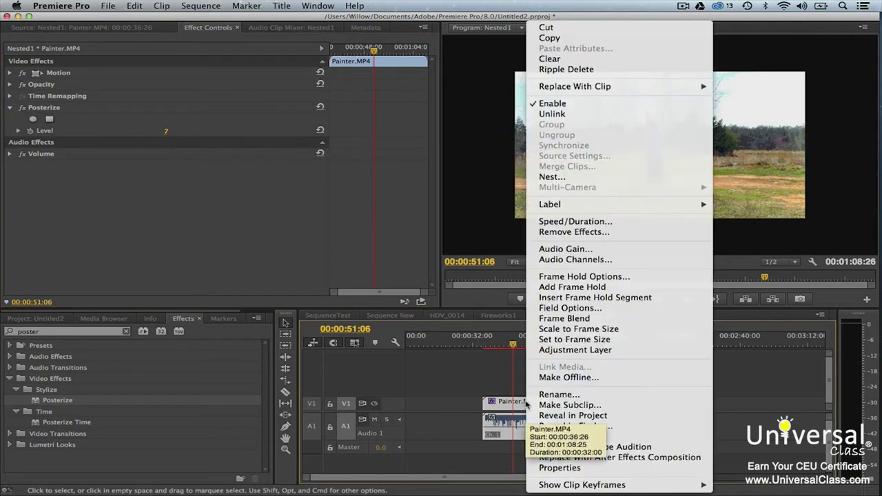
pyautogui.click(562, 234)
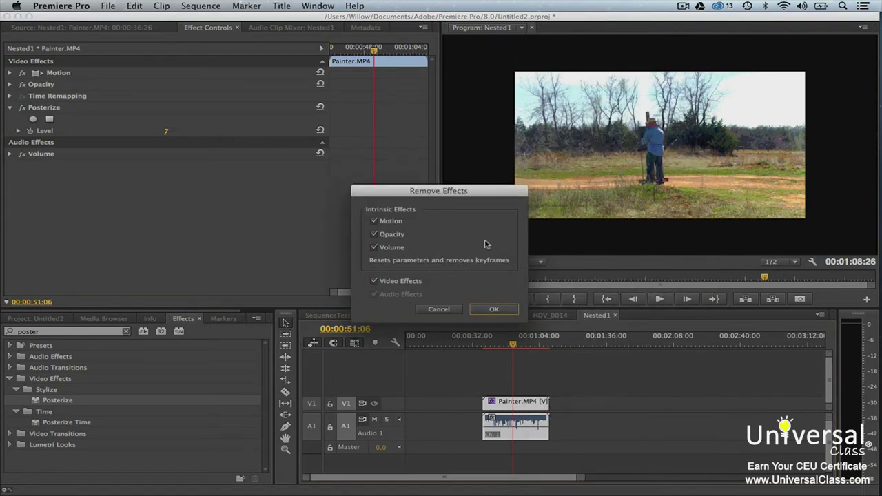
pyautogui.click(376, 284)
pyautogui.click(493, 309)
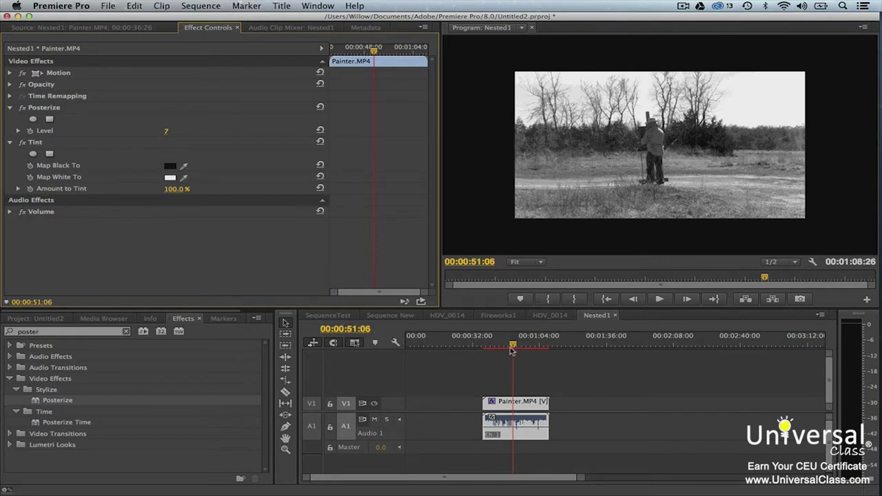
# At 00:00:36:26, enable keyframing for Posterize Level and set Level to 5.
pyautogui.moveTo(511, 350); pyautogui.dragTo(483, 347)
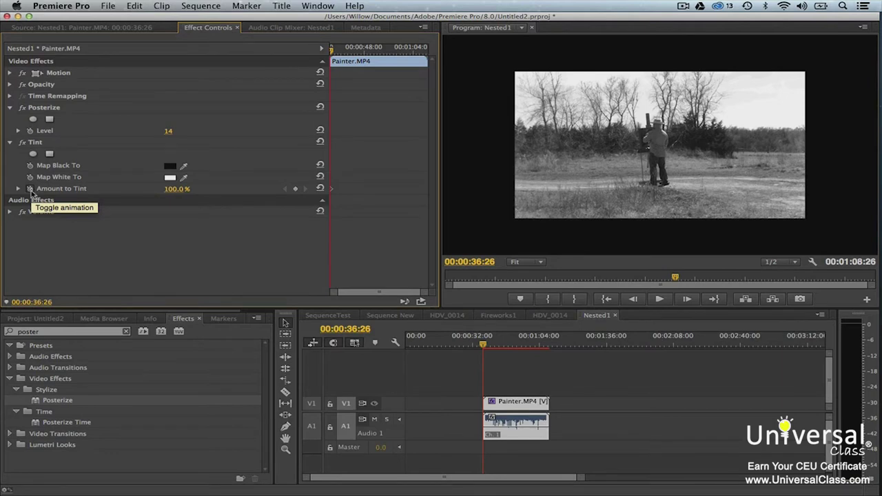
pyautogui.click(30, 131)
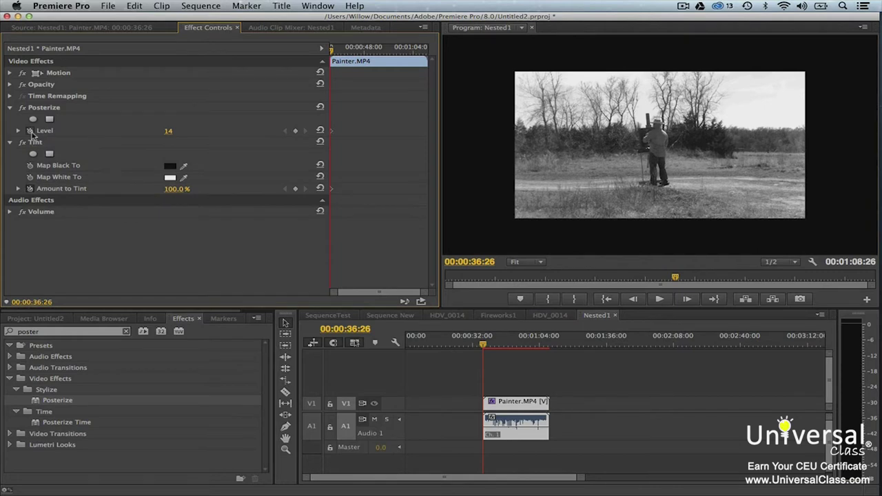
pyautogui.click(171, 131)
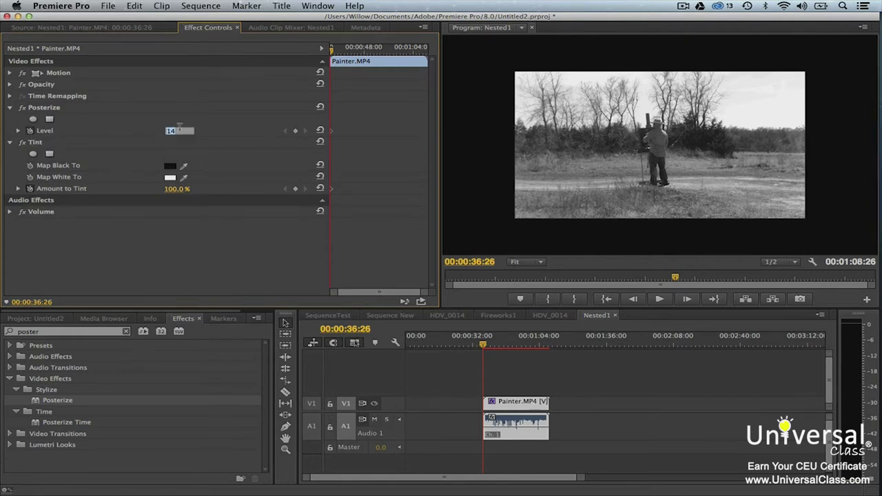
pyautogui.write('5')
pyautogui.press('Return')
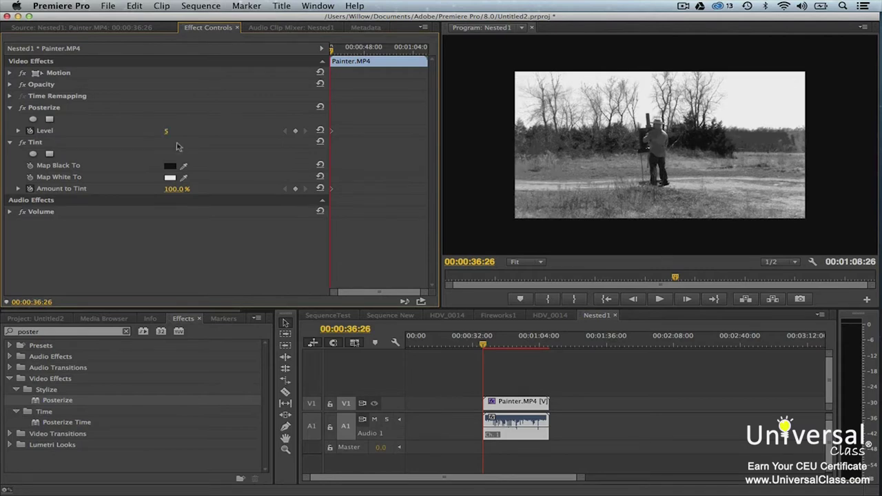
# Set Tint's Map Black To colour to dark sepia brown 452B07.
pyautogui.click(170, 166)
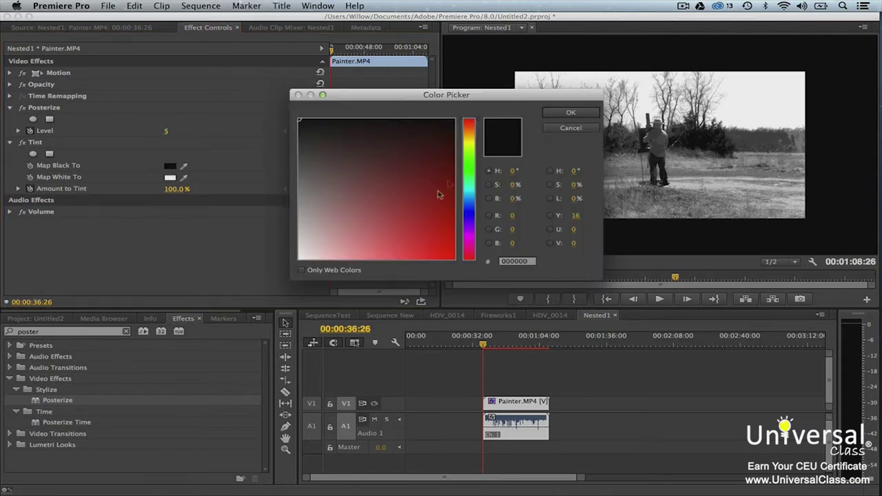
pyautogui.click(473, 136)
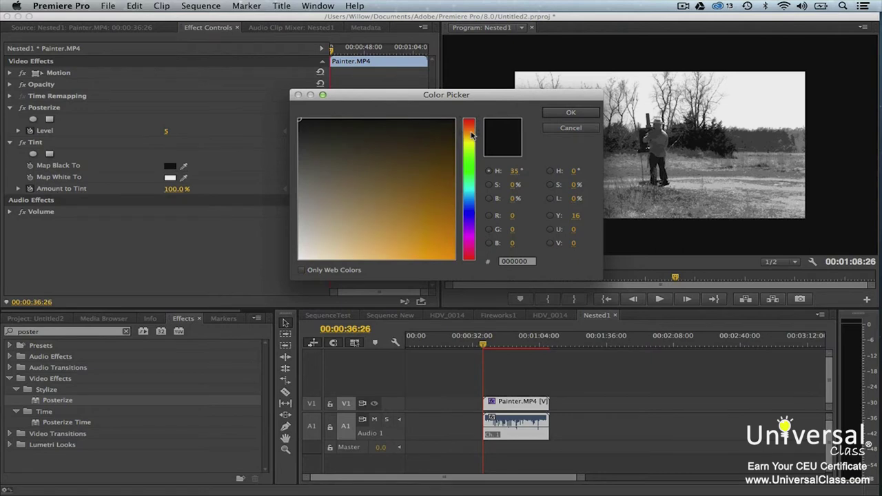
pyautogui.click(439, 158)
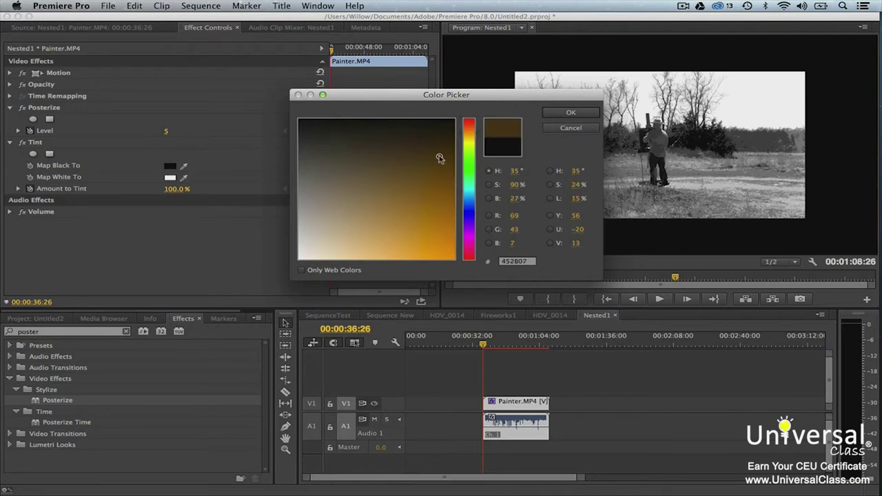
pyautogui.click(549, 114)
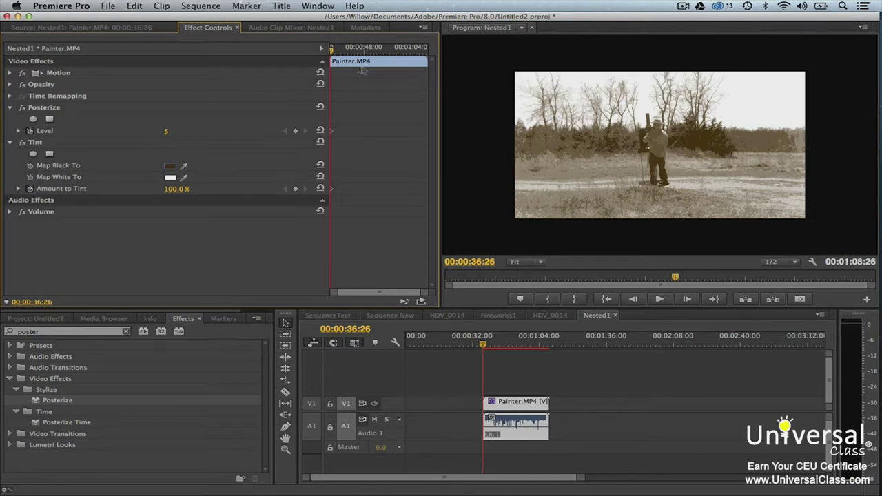
# At about 47 seconds, lower Amount to Tint to 63% and raise Posterize Level.
pyautogui.moveTo(333, 52); pyautogui.dragTo(367, 57)
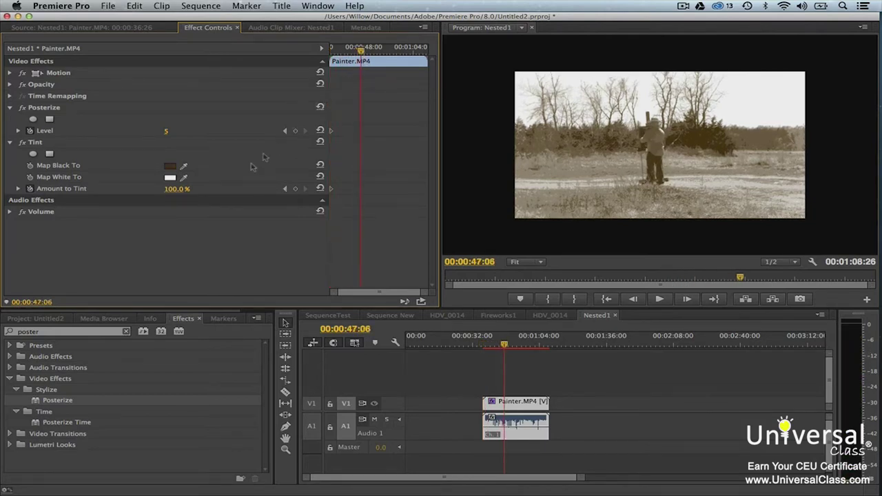
pyautogui.moveTo(178, 194); pyautogui.dragTo(154, 193)
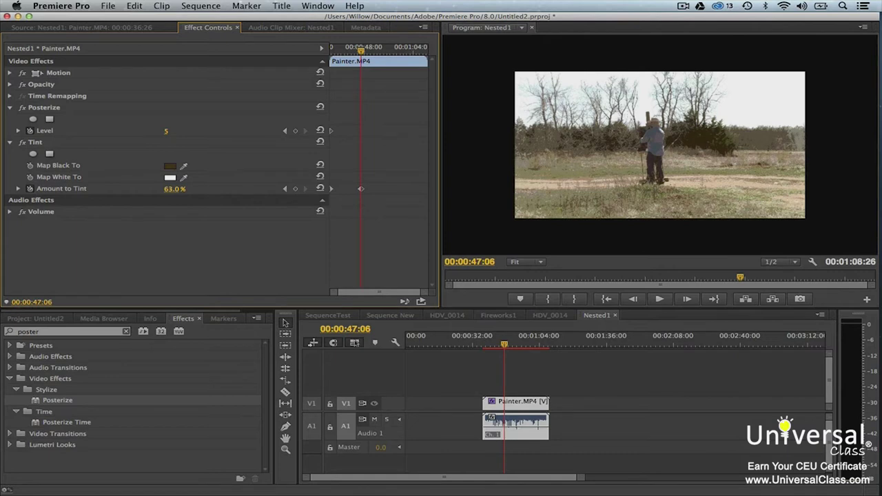
pyautogui.moveTo(178, 190); pyautogui.dragTo(179, 190)
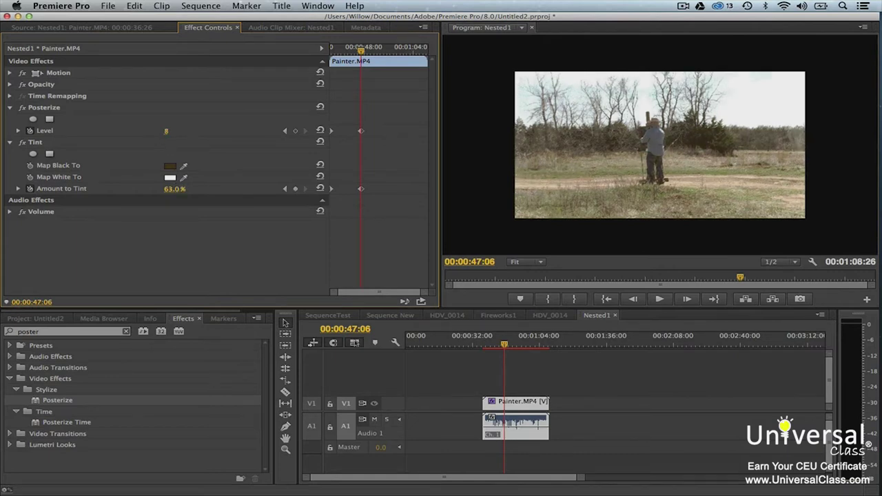
pyautogui.moveTo(165, 131); pyautogui.dragTo(178, 131)
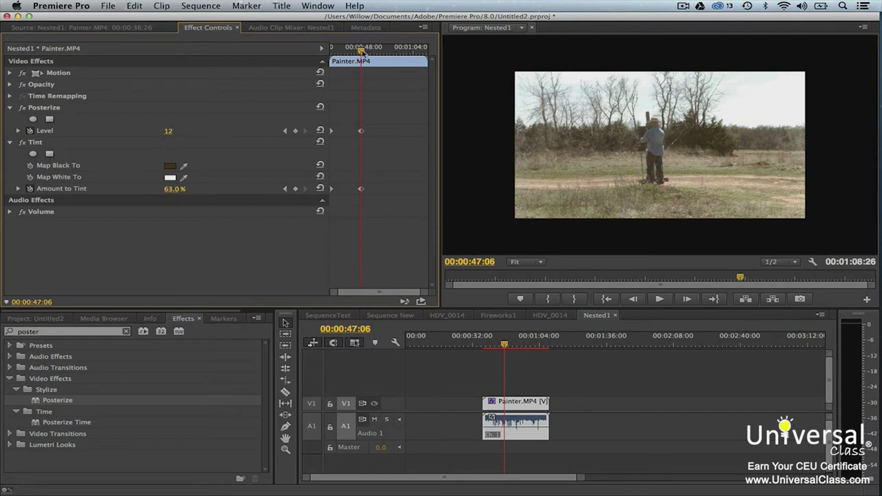
# Past one minute, fade Amount to Tint to 0% and raise Posterize Level to 20.
pyautogui.moveTo(364, 51); pyautogui.dragTo(412, 57)
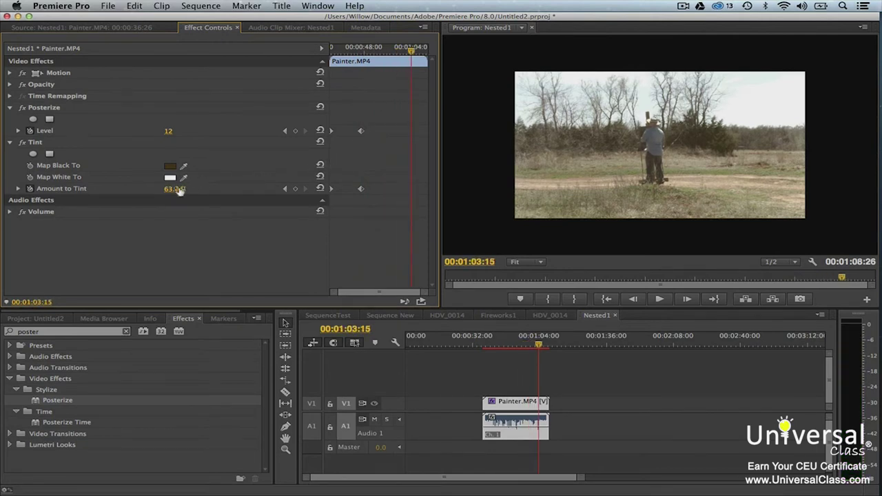
pyautogui.moveTo(178, 192); pyautogui.dragTo(131, 192)
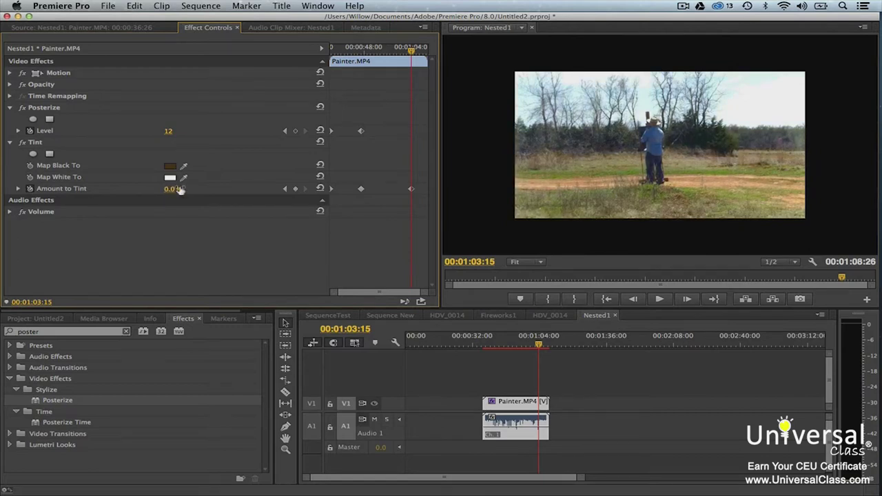
pyautogui.moveTo(171, 131)
pyautogui.mouseDown()
pyautogui.moveTo(222, 131)
pyautogui.moveTo(176, 133)
pyautogui.mouseUp()
# Preview the animation, then move the final keyframes to about one minute and the middle ones slightly earlier.
pyautogui.moveTo(411, 50); pyautogui.dragTo(323, 50)
pyautogui.press('space')
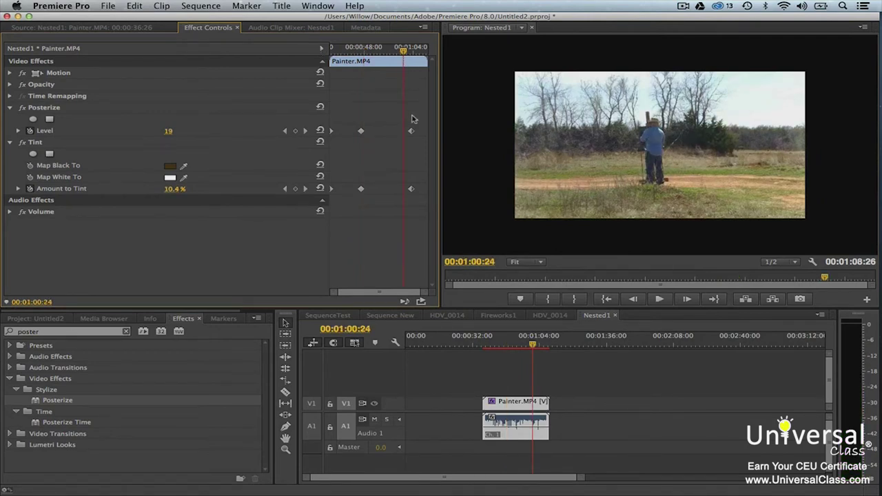
pyautogui.moveTo(415, 160); pyautogui.dragTo(390, 190)
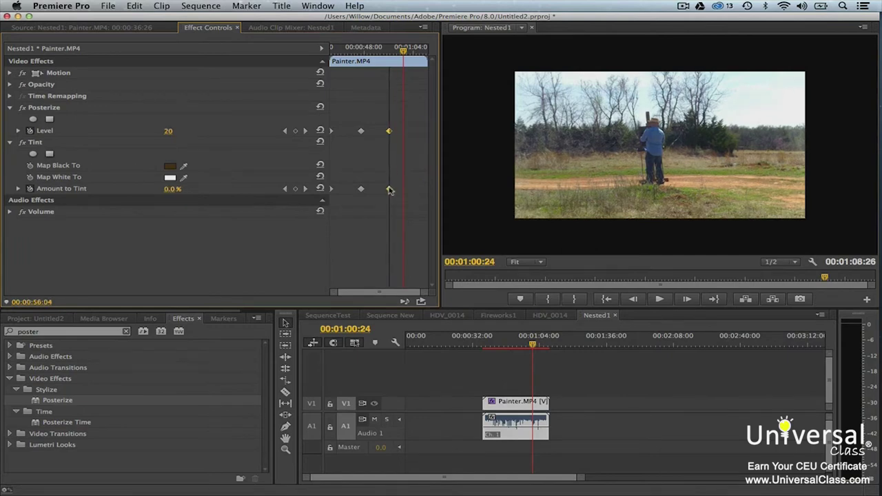
pyautogui.moveTo(345, 129); pyautogui.dragTo(349, 191)
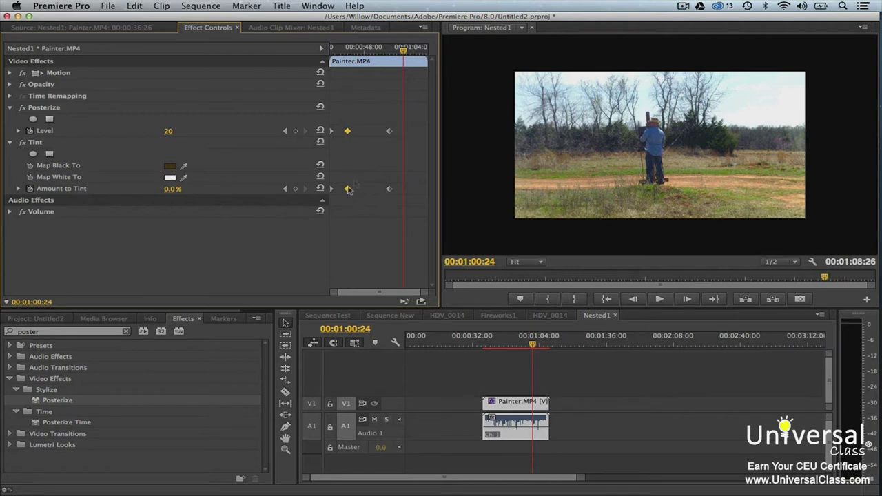
pyautogui.moveTo(378, 120); pyautogui.dragTo(365, 191)
# Return to 36 seconds, deselect the keyframes and play back the retimed transition.
pyautogui.moveTo(403, 50); pyautogui.dragTo(321, 47)
pyautogui.click(214, 254)
pyautogui.press('space')
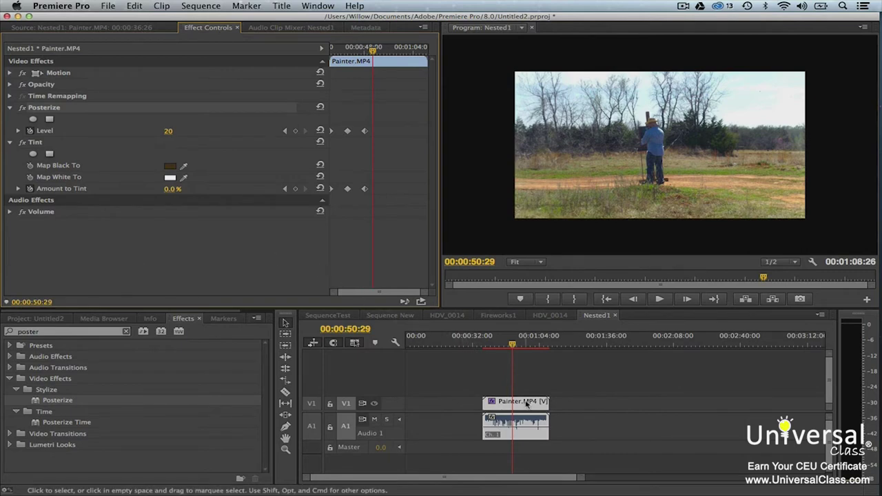
pyautogui.moveTo(526, 405)
pyautogui.mouseDown()
pyautogui.moveTo(657, 410)
pyautogui.moveTo(650, 407)
pyautogui.mouseUp()
# Strip the video effects from the second Painter.MP4 copy with Remove Effects.
pyautogui.rightClick(650, 407)
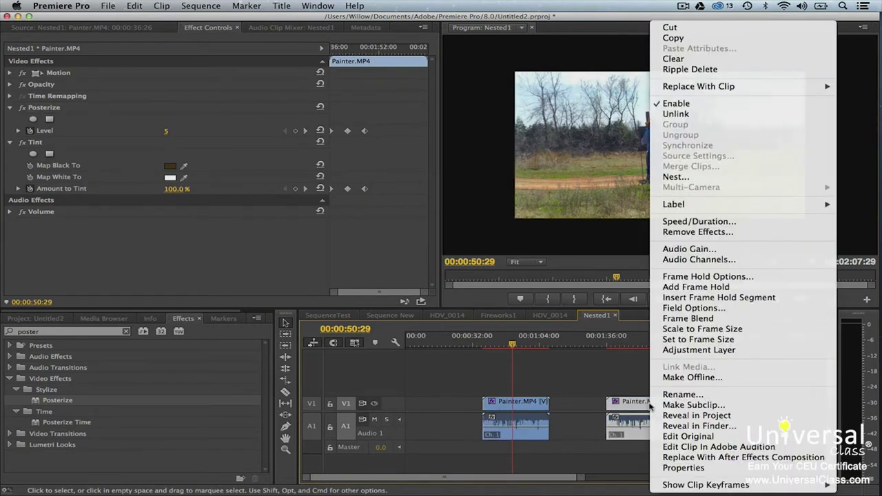
pyautogui.click(698, 232)
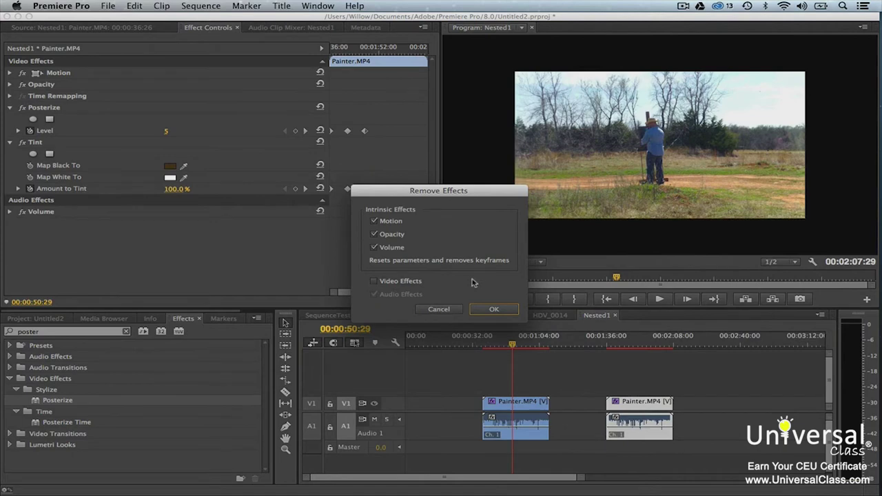
pyautogui.click(373, 280)
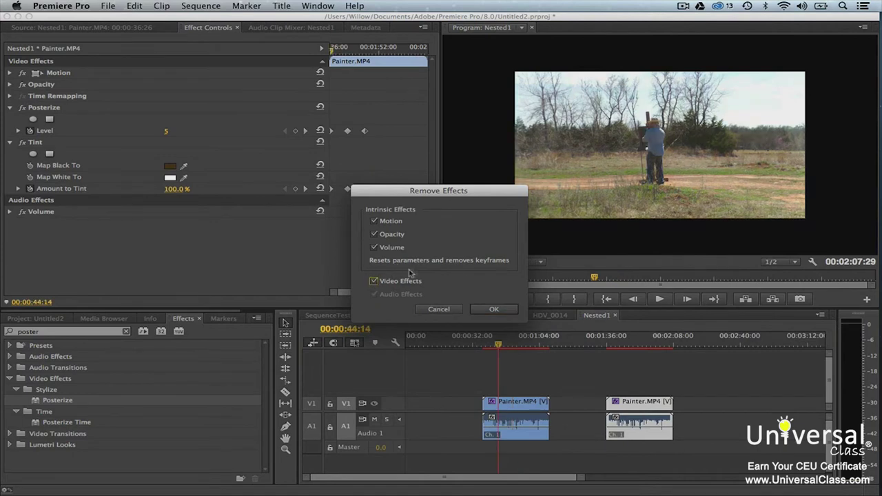
pyautogui.click(494, 309)
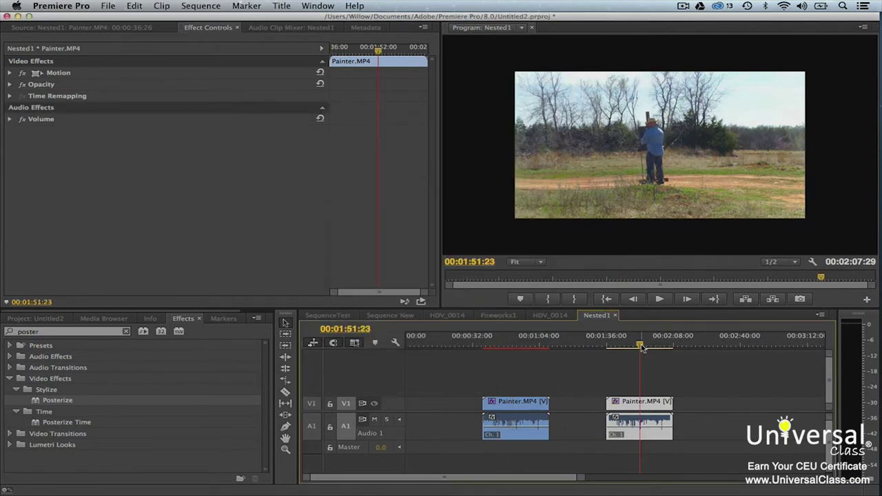
# Undo the last change and copy the Posterize effect from Effect Controls.
pyautogui.press('super+z')
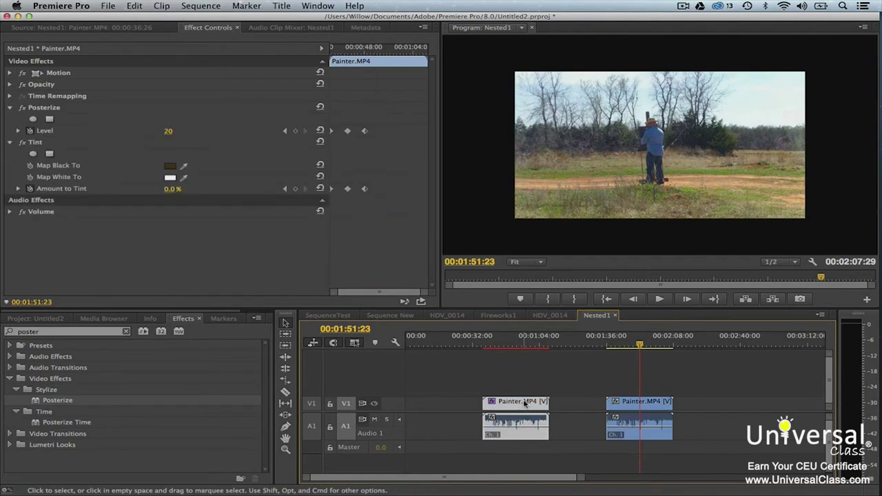
pyautogui.rightClick(43, 111)
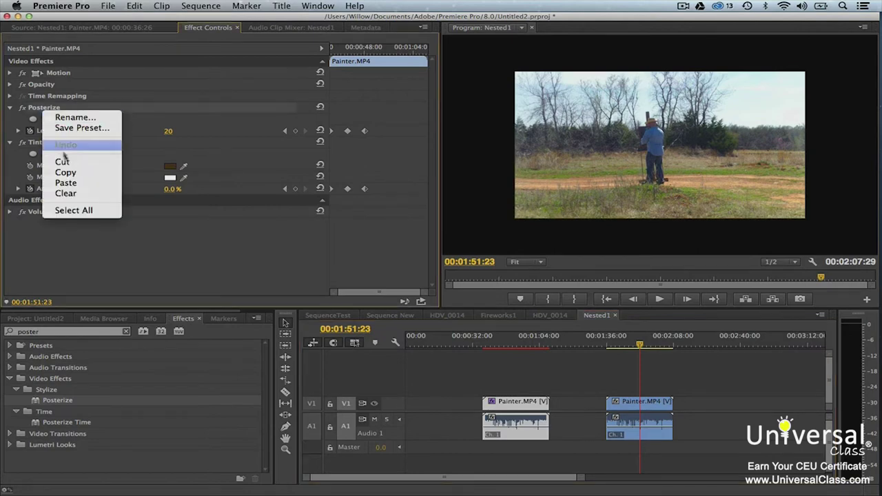
pyautogui.click(69, 173)
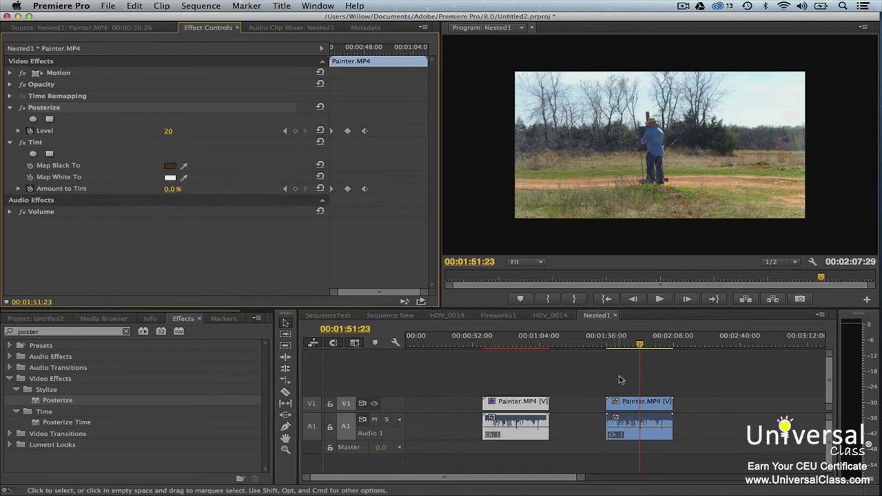
# Paste Posterize into the second Painter clip's effect list.
pyautogui.click(651, 407)
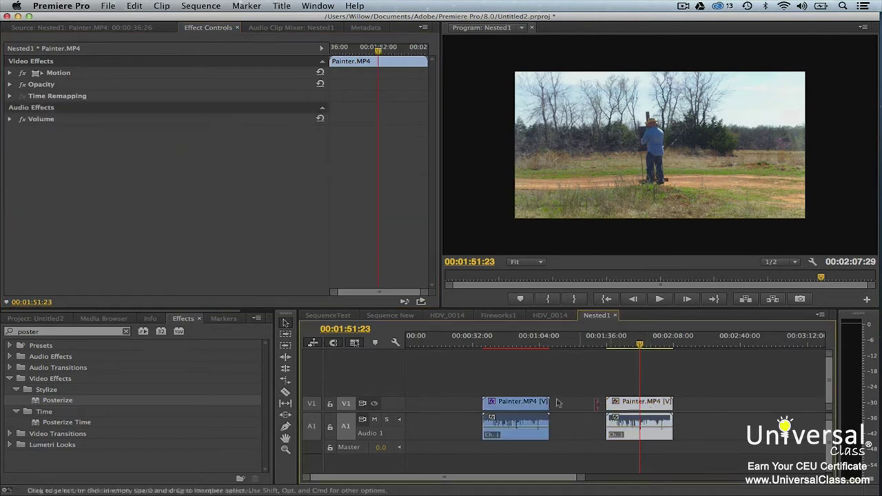
pyautogui.rightClick(125, 190)
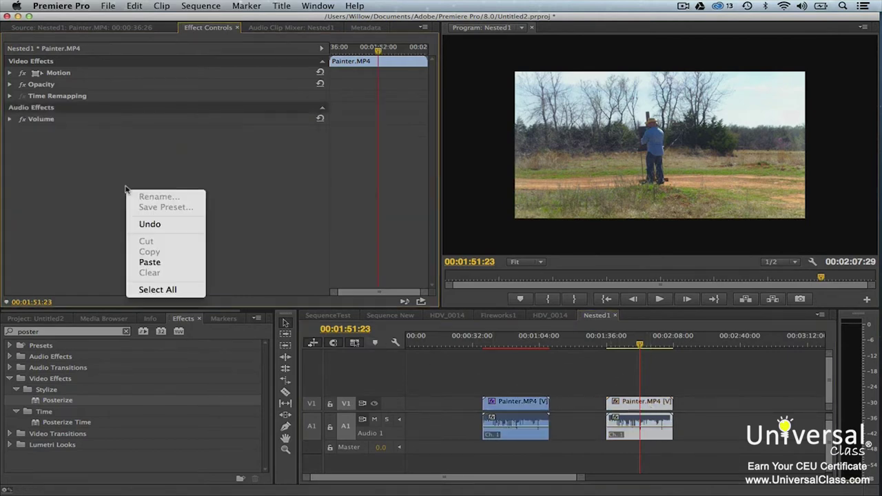
pyautogui.click(159, 259)
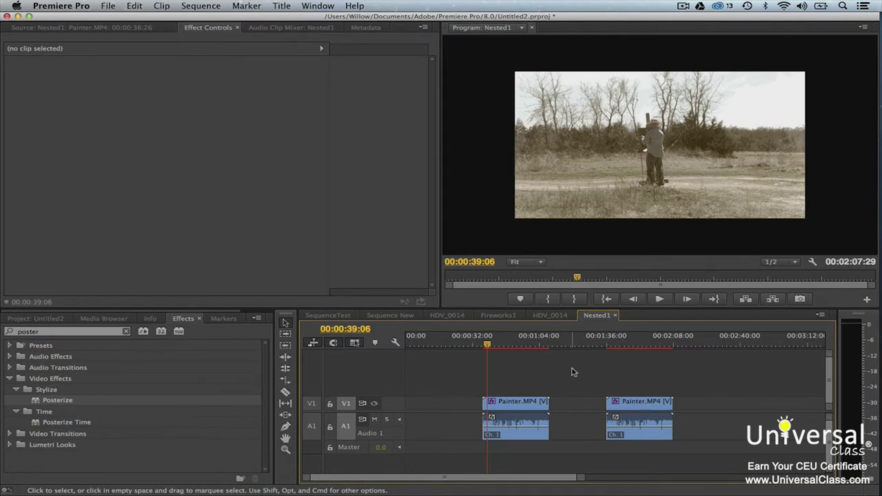
# Save the first clip's Posterize effect as 'Posterize Preset' and expand the Presets folder to show it.
pyautogui.click(532, 406)
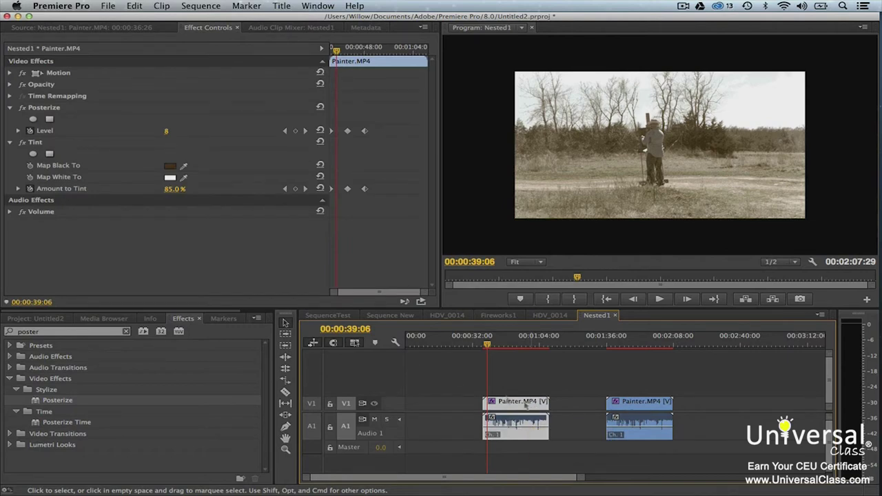
pyautogui.click(52, 109)
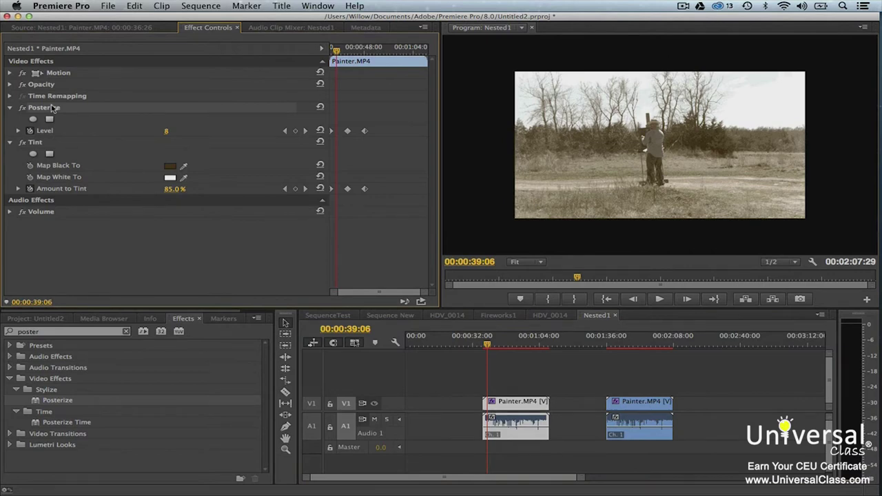
pyautogui.rightClick(52, 109)
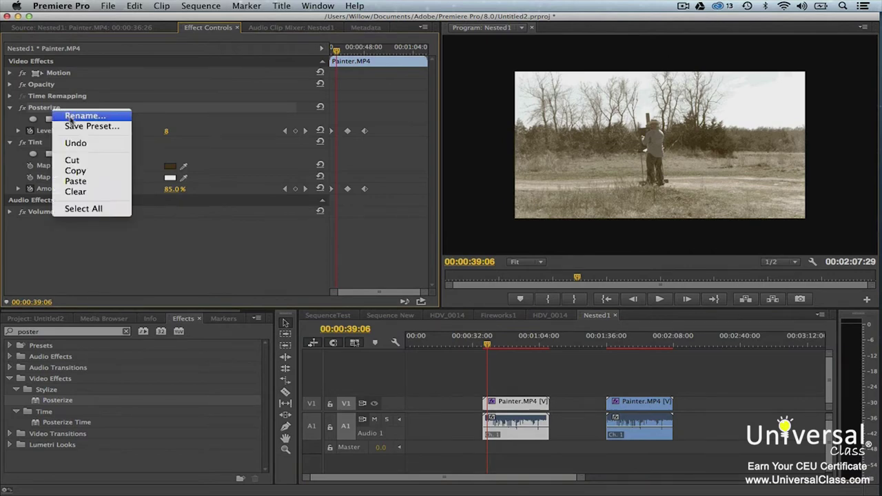
pyautogui.click(73, 127)
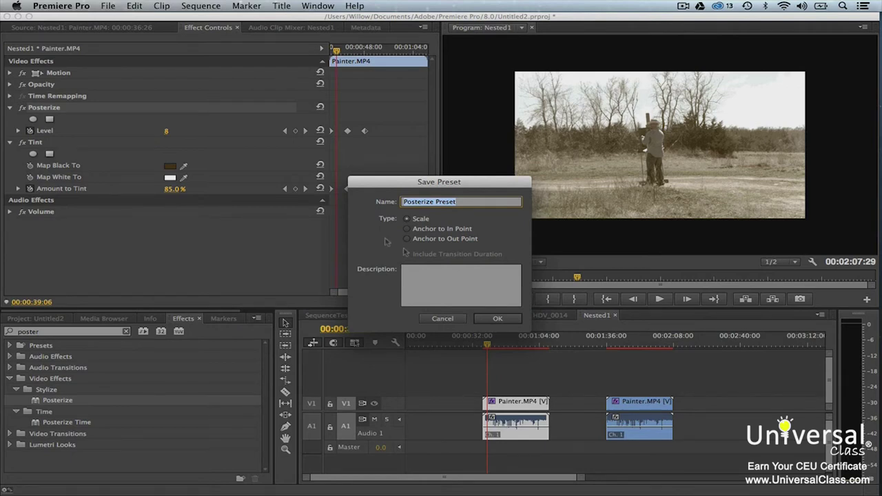
pyautogui.click(486, 321)
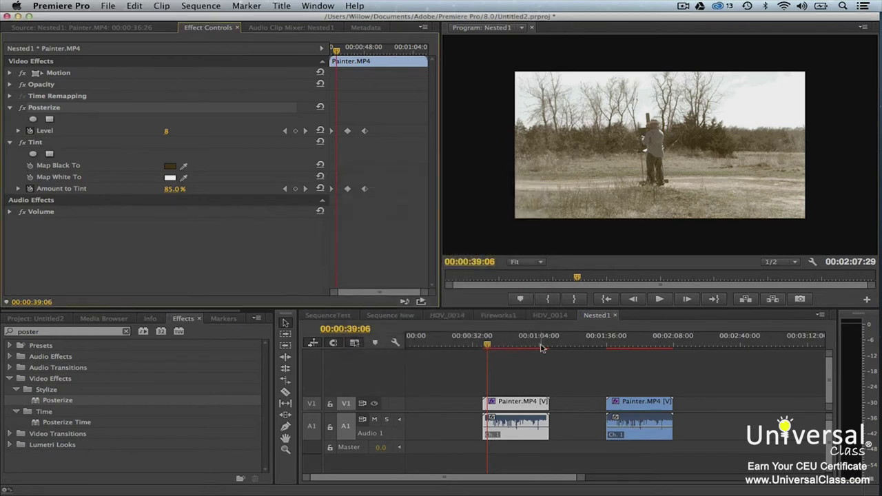
pyautogui.click(11, 345)
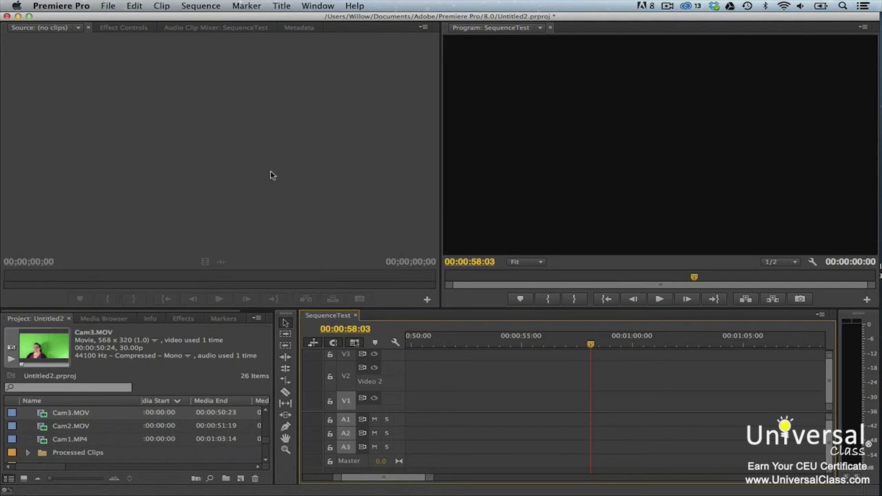
# Select the Cam3.MOV clip in the Project panel.
pyautogui.click(50, 414)
# Build a sequence from Cam3.MOV and drag the Ultra Key effect onto the clip.
pyautogui.moveTo(178, 443); pyautogui.dragTo(243, 482)
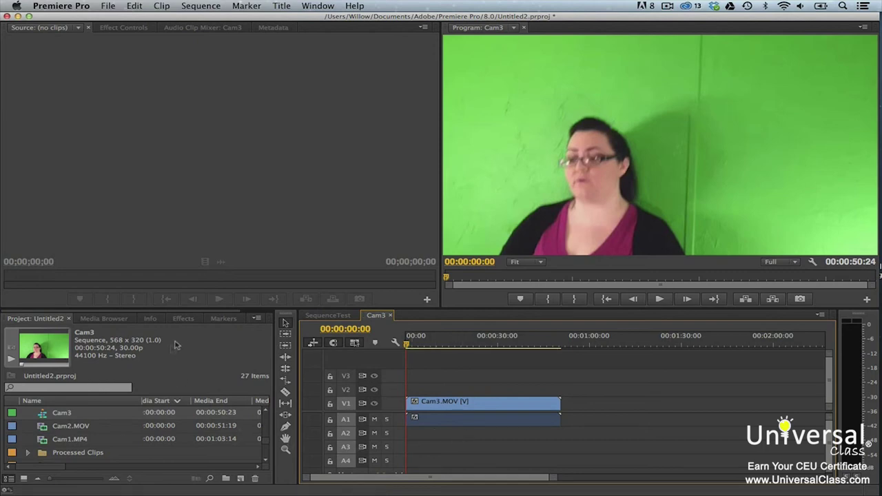
pyautogui.click(184, 319)
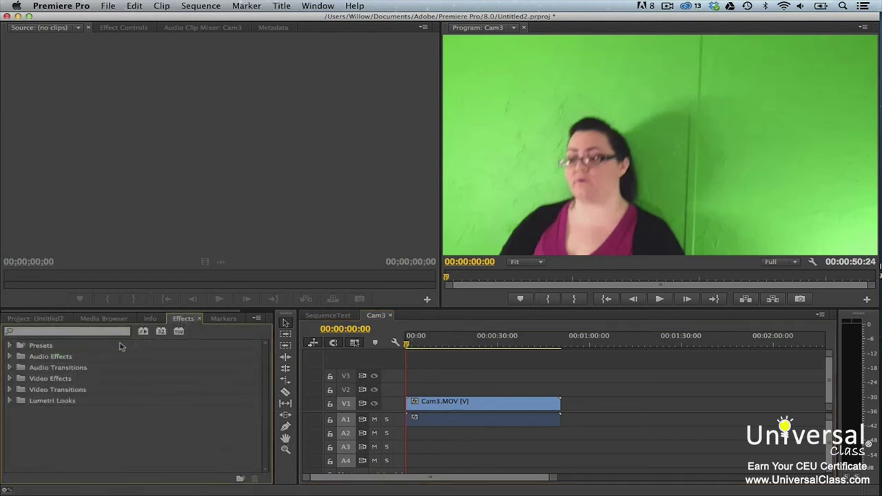
pyautogui.click(95, 333)
pyautogui.write('ultra')
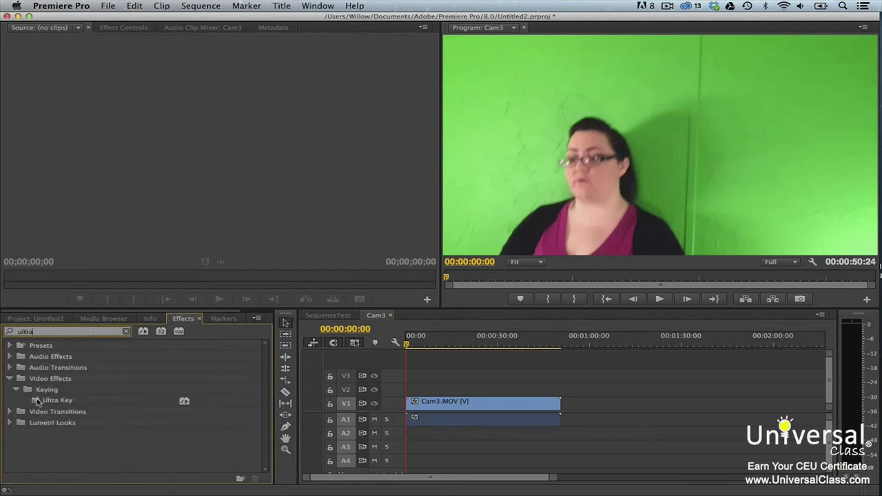
pyautogui.moveTo(37, 402); pyautogui.dragTo(432, 407)
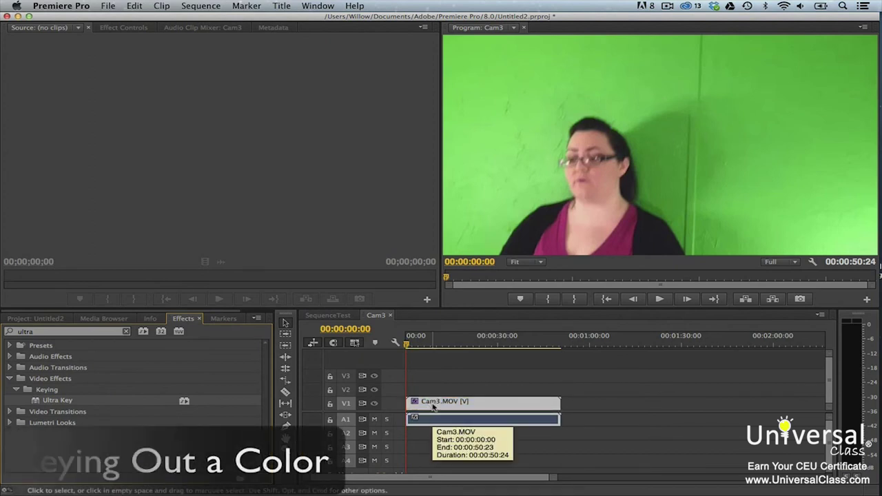
pyautogui.click(138, 30)
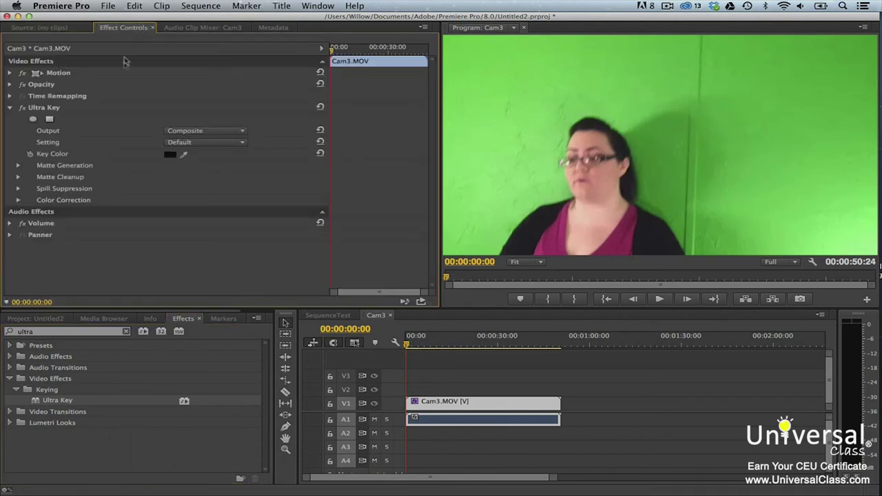
# Sample the green backdrop with the Ultra Key Key Color eyedropper in the Program monitor.
pyautogui.moveTo(187, 153); pyautogui.dragTo(540, 108)
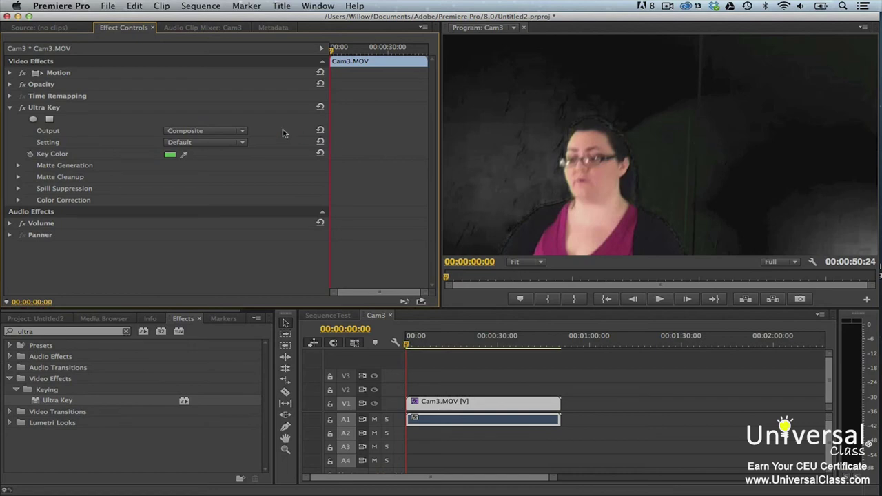
pyautogui.click(241, 131)
# Set Ultra Key Output to Alpha Channel and Setting to Aggressive, and expand Matte Generation.
pyautogui.click(233, 152)
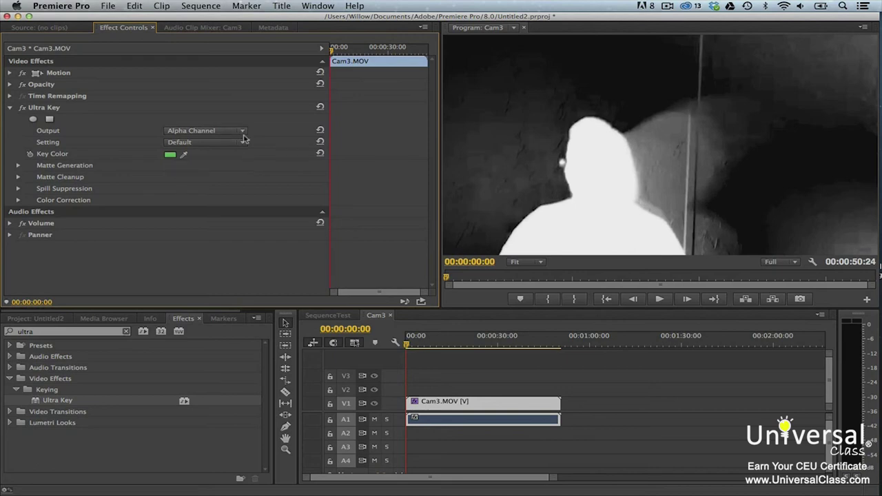
pyautogui.click(243, 143)
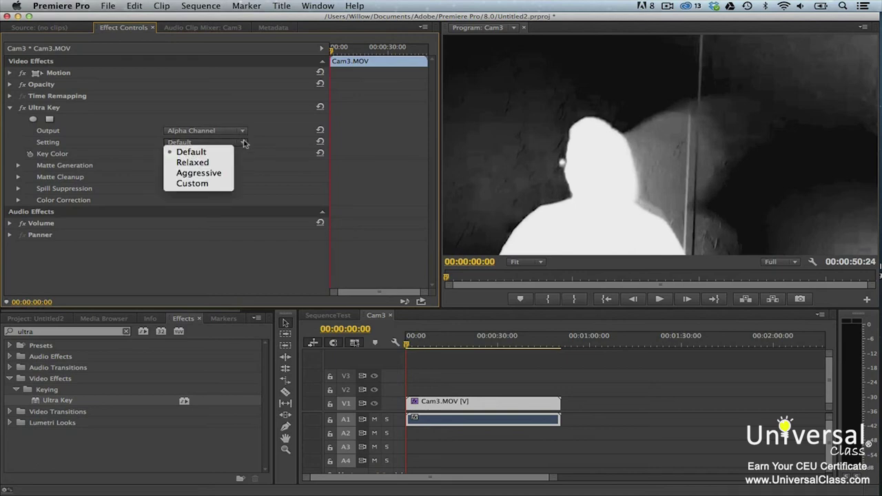
pyautogui.click(214, 173)
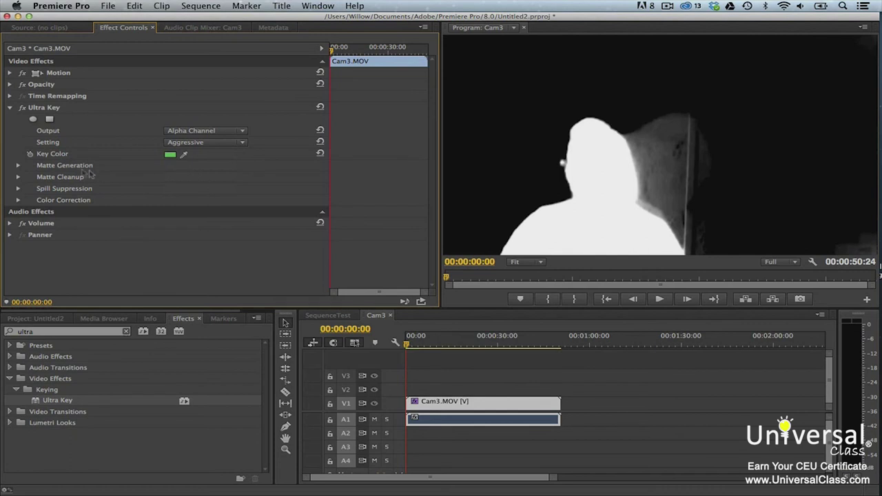
pyautogui.click(18, 166)
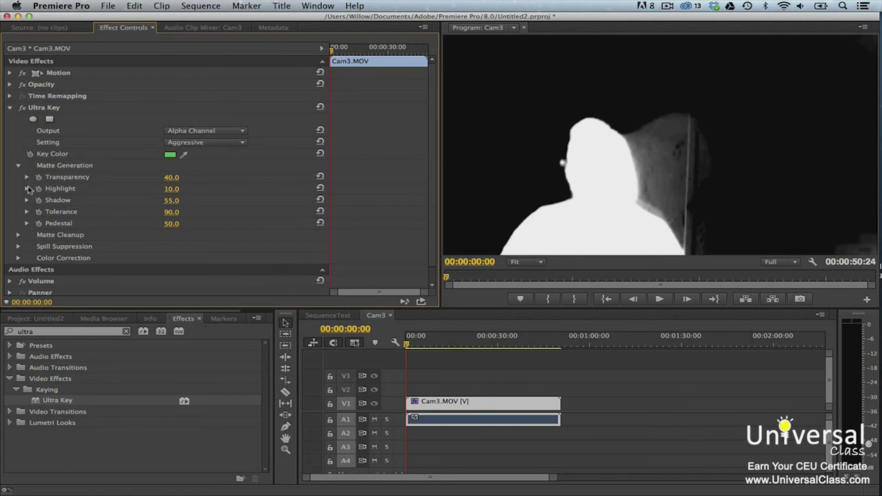
pyautogui.click(27, 189)
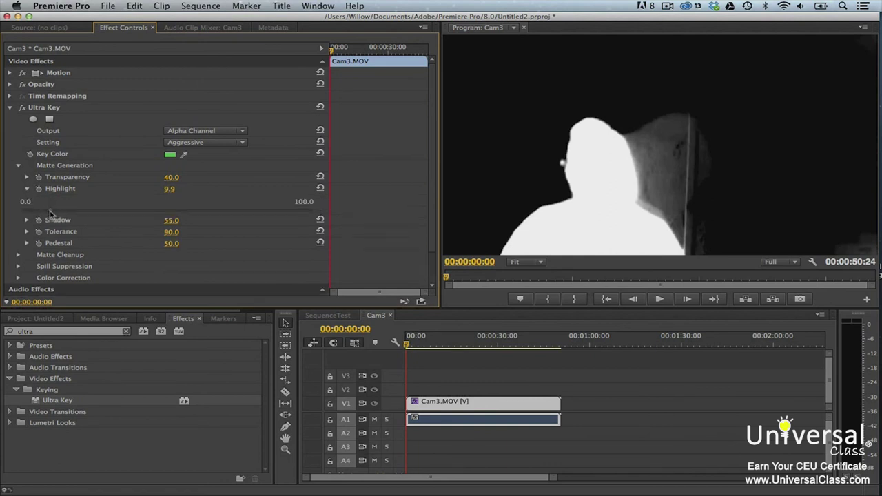
# Lower Highlight to 0.0 and Shadow to 22.4, then switch Output back to Composite.
pyautogui.moveTo(50, 213); pyautogui.dragTo(13, 217)
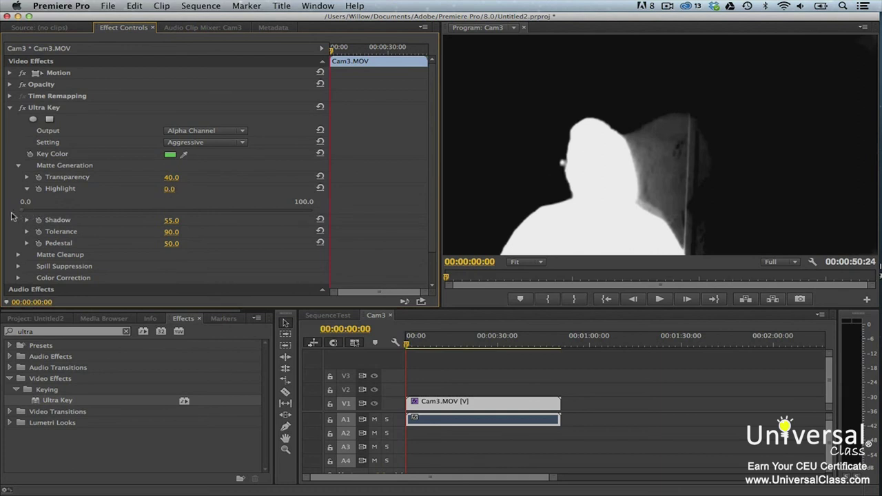
pyautogui.click(27, 220)
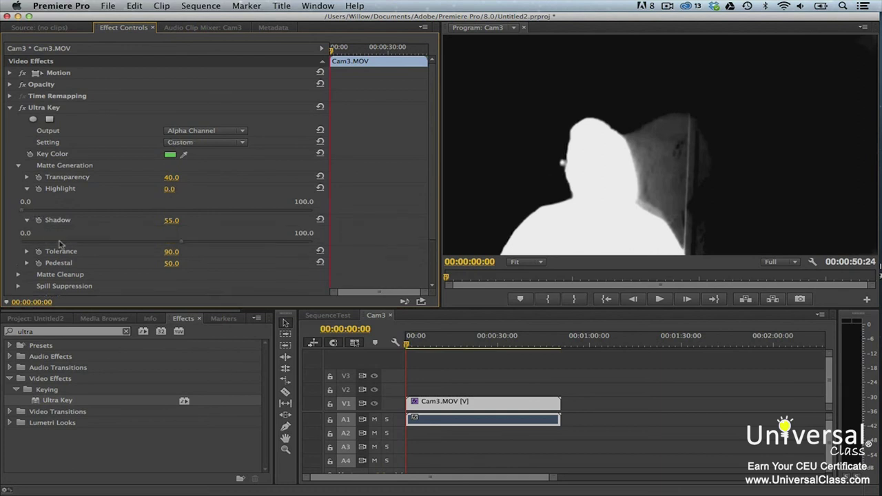
pyautogui.moveTo(181, 246); pyautogui.dragTo(86, 241)
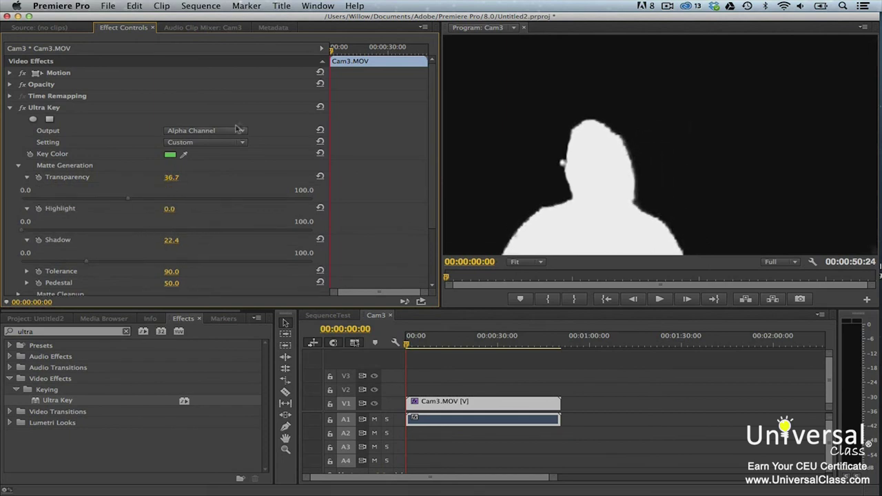
pyautogui.click(242, 131)
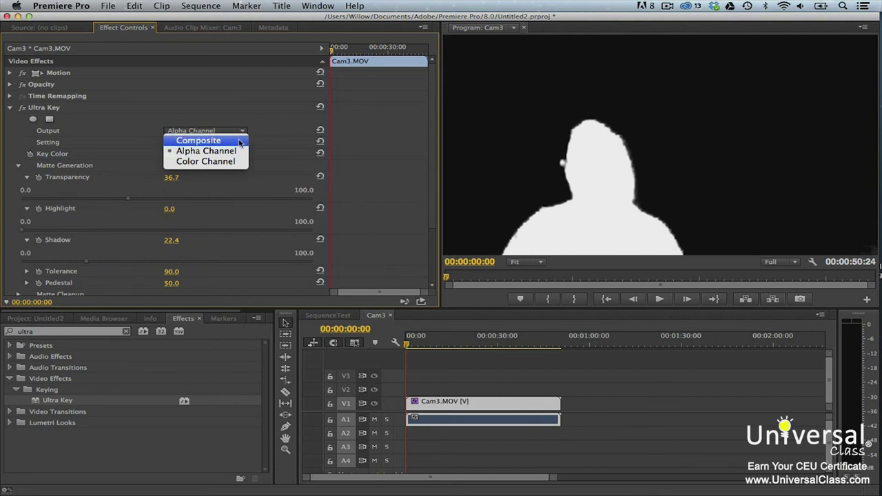
pyautogui.click(239, 141)
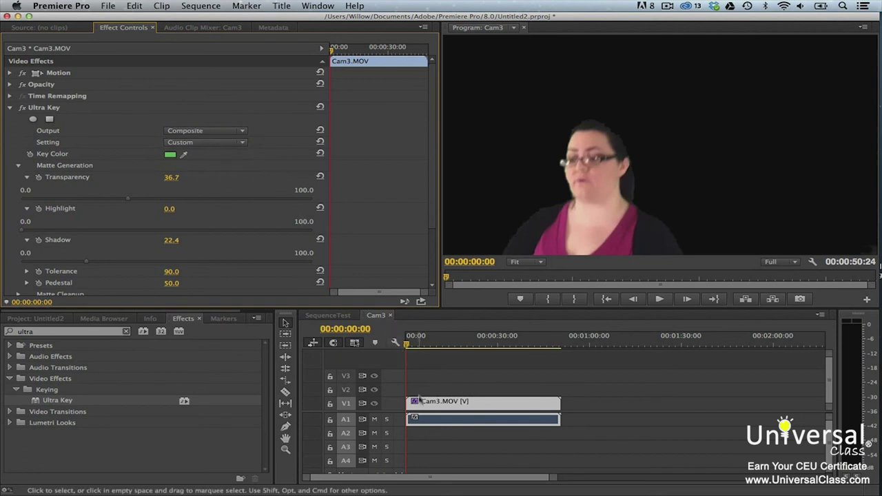
# Move Cam3.MOV up to V2 and place the Carina Nebula still on V1 beneath it.
pyautogui.moveTo(421, 402); pyautogui.dragTo(421, 394)
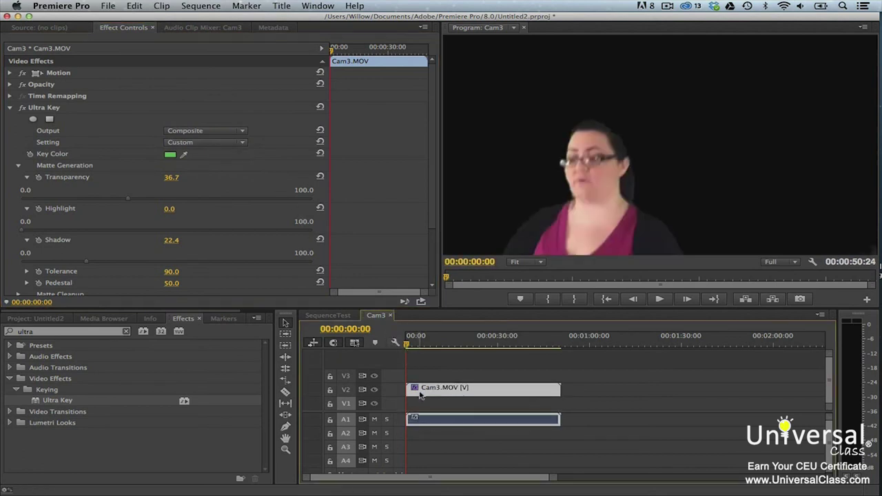
pyautogui.click(54, 320)
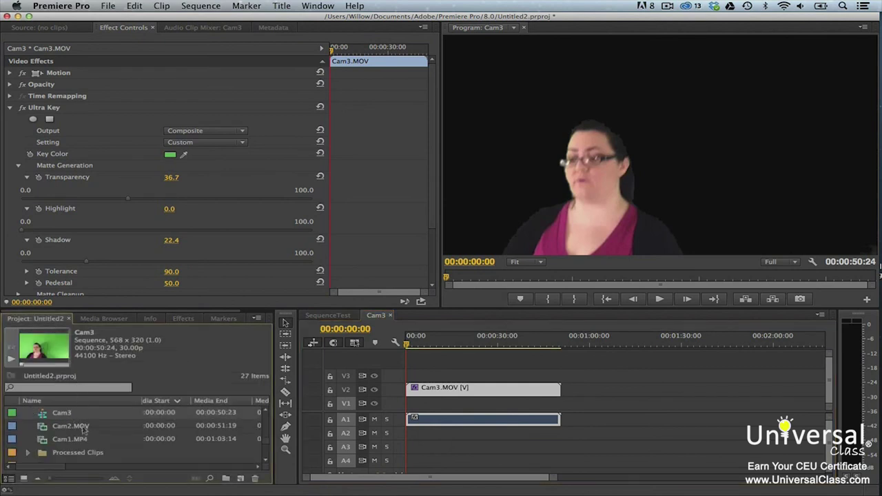
pyautogui.scroll(-5, 83, 433)
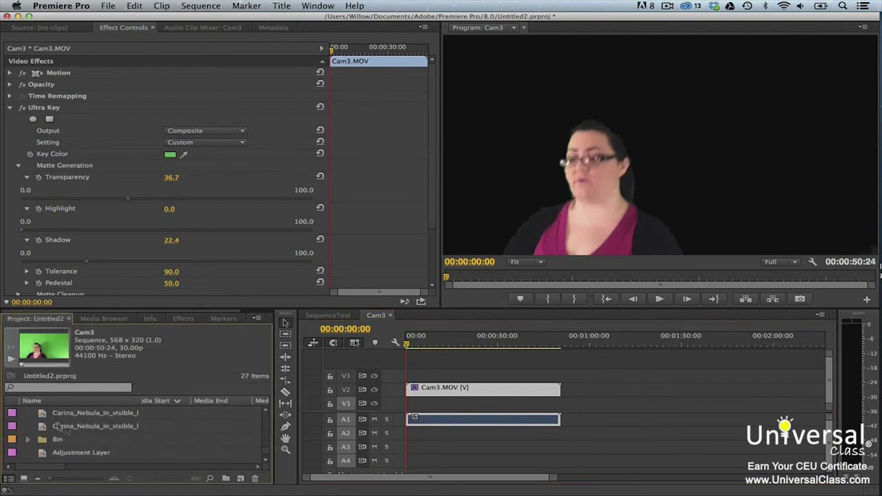
pyautogui.click(46, 413)
pyautogui.moveTo(45, 413); pyautogui.dragTo(516, 403)
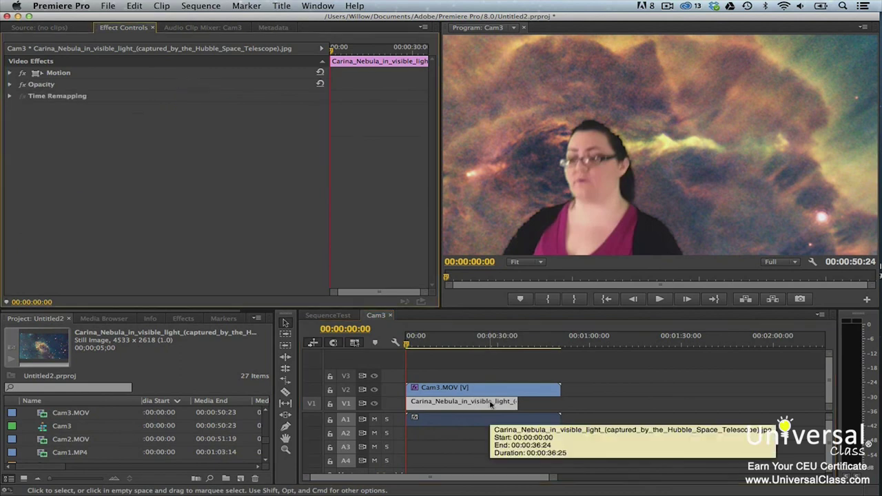
pyautogui.rightClick(491, 405)
# Scale the nebula still to frame size, then set Position 271, 160 and Scale 118.
pyautogui.click(518, 340)
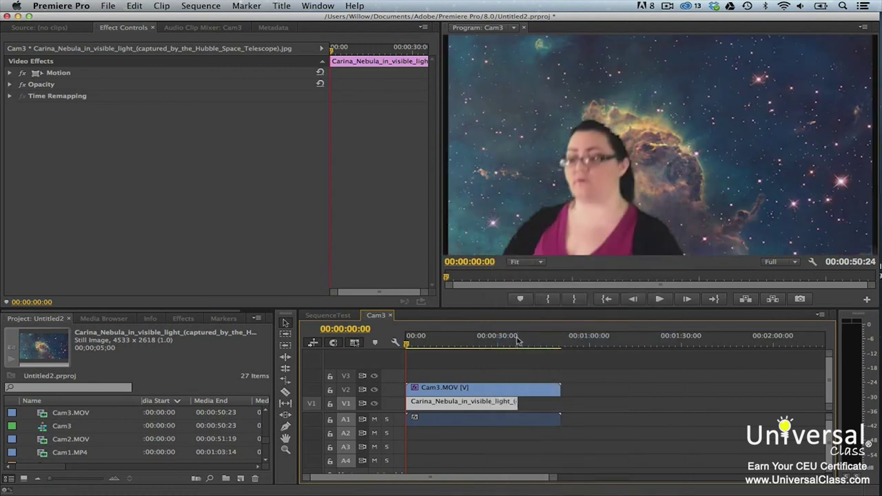
pyautogui.click(10, 73)
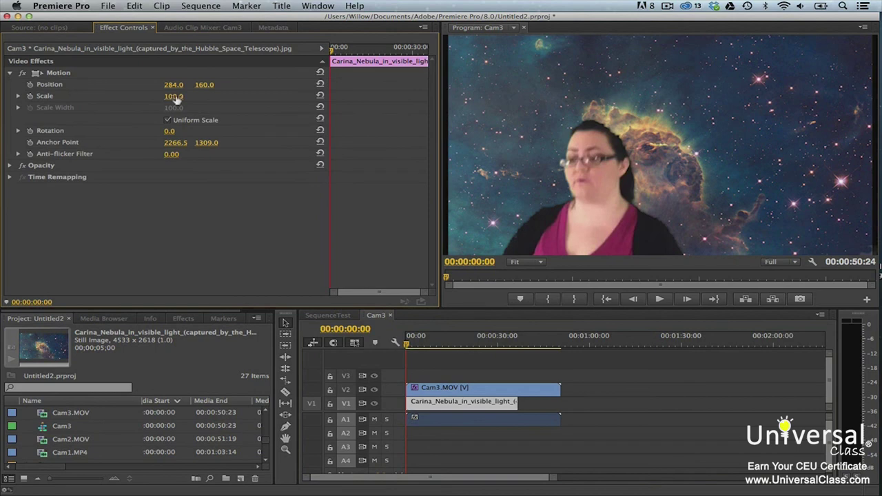
pyautogui.moveTo(174, 85)
pyautogui.mouseDown()
pyautogui.moveTo(164, 84)
pyautogui.moveTo(176, 85)
pyautogui.moveTo(178, 98)
pyautogui.mouseUp()
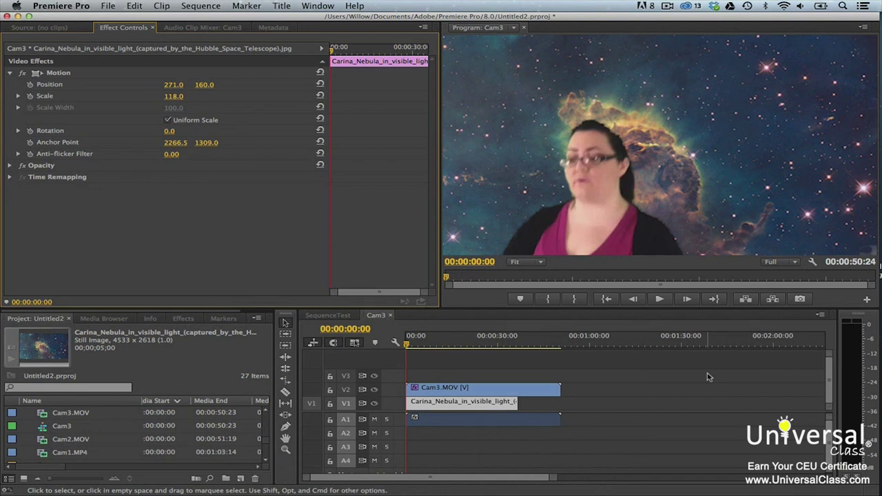
# Apply Eight-Point Garbage Matte to Cam3.MOV and drag its top-left vertex to 125.6, 108.0.
pyautogui.click(183, 319)
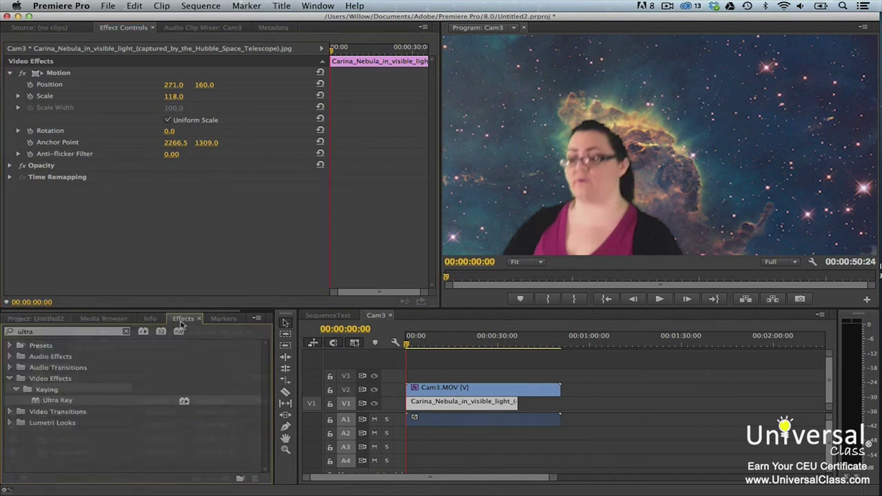
pyautogui.moveTo(51, 331); pyautogui.dragTo(21, 306)
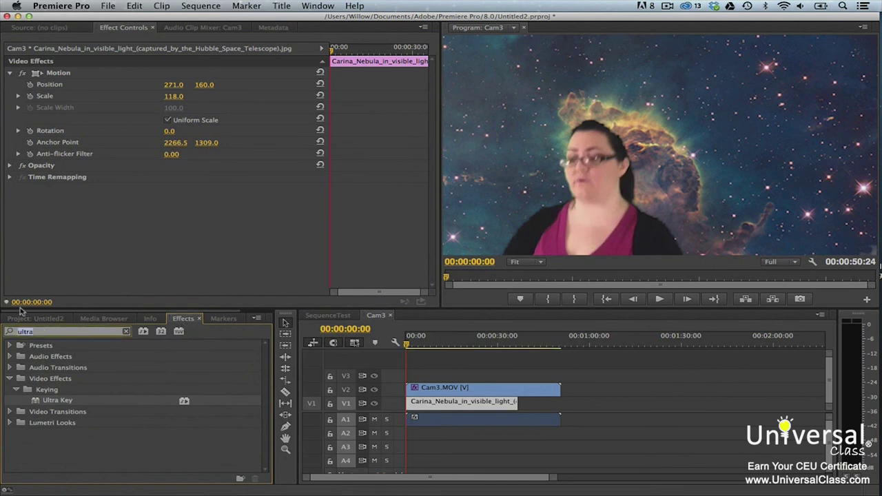
pyautogui.write('gar')
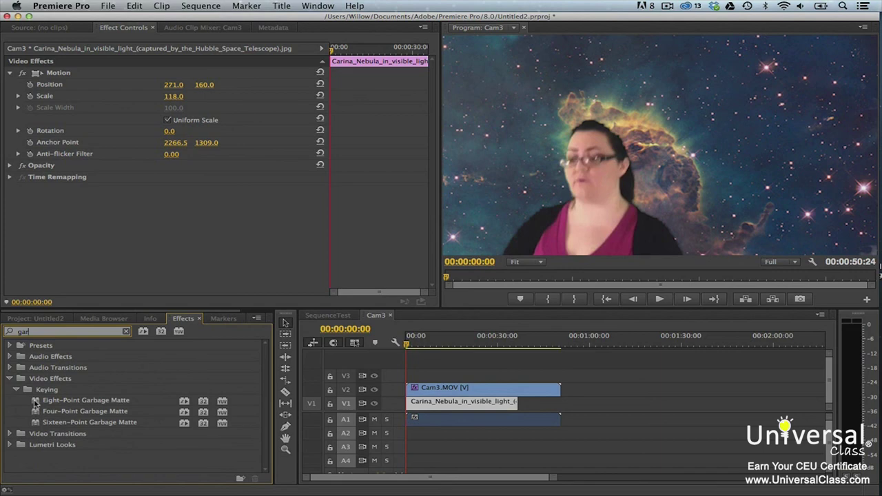
pyautogui.moveTo(36, 402); pyautogui.dragTo(450, 391)
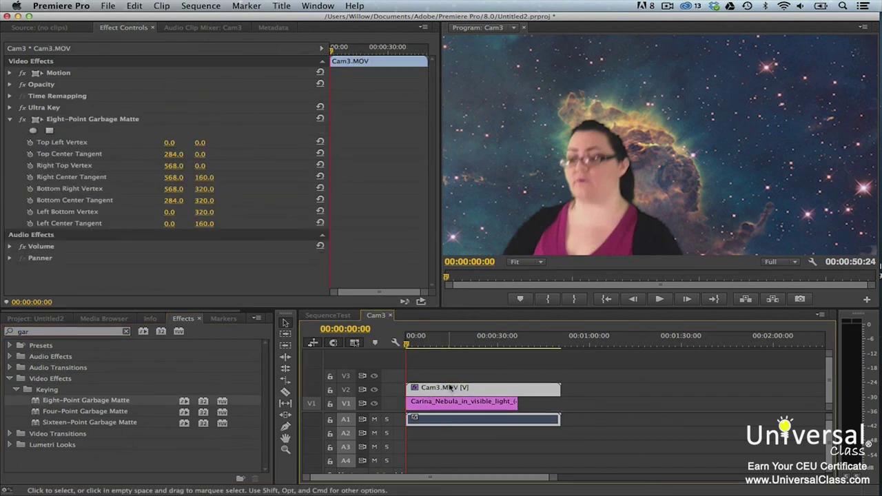
pyautogui.click(39, 120)
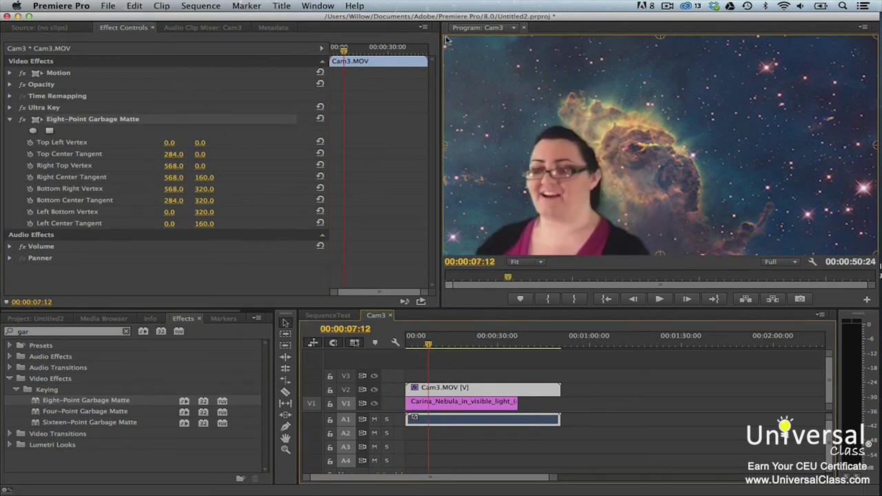
pyautogui.moveTo(446, 41); pyautogui.dragTo(539, 112)
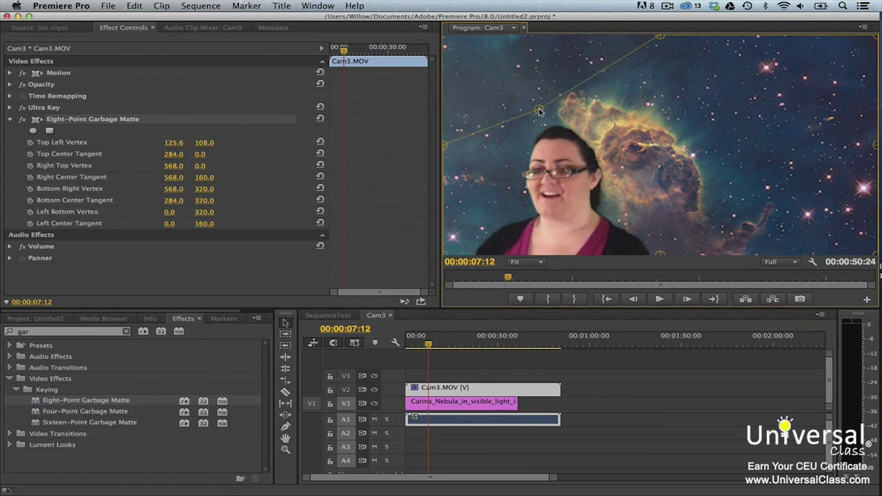